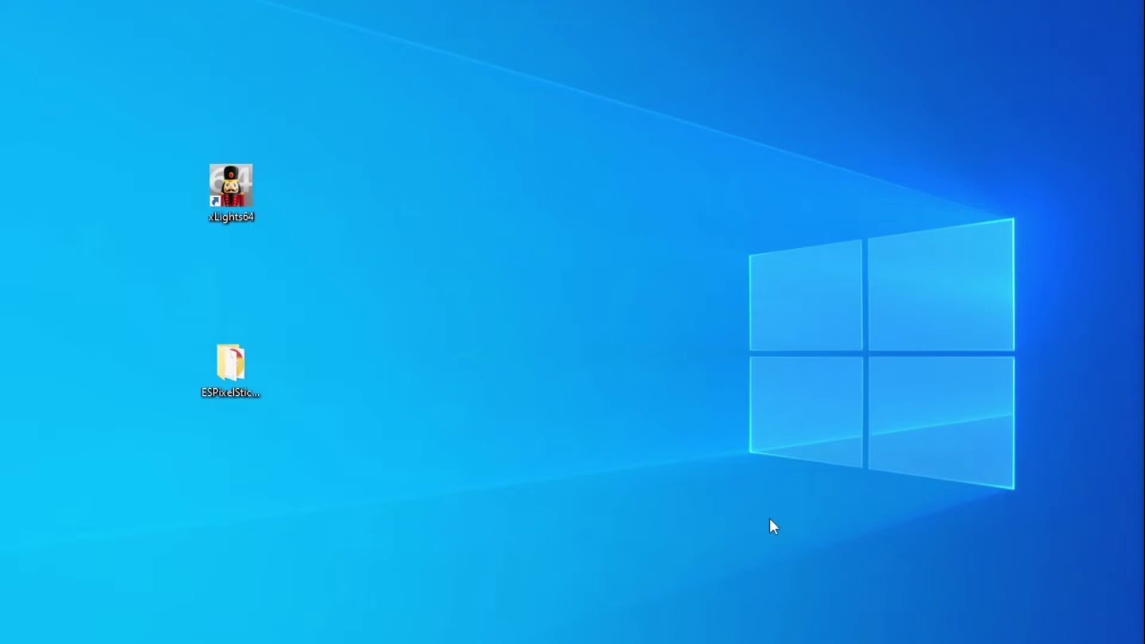
Launch ESPSFlashTool from the ESPixelStick_Firmware-3.2 folder and minimize the folder window.
click(246, 372)
drag(1087, 13, 660, 20)
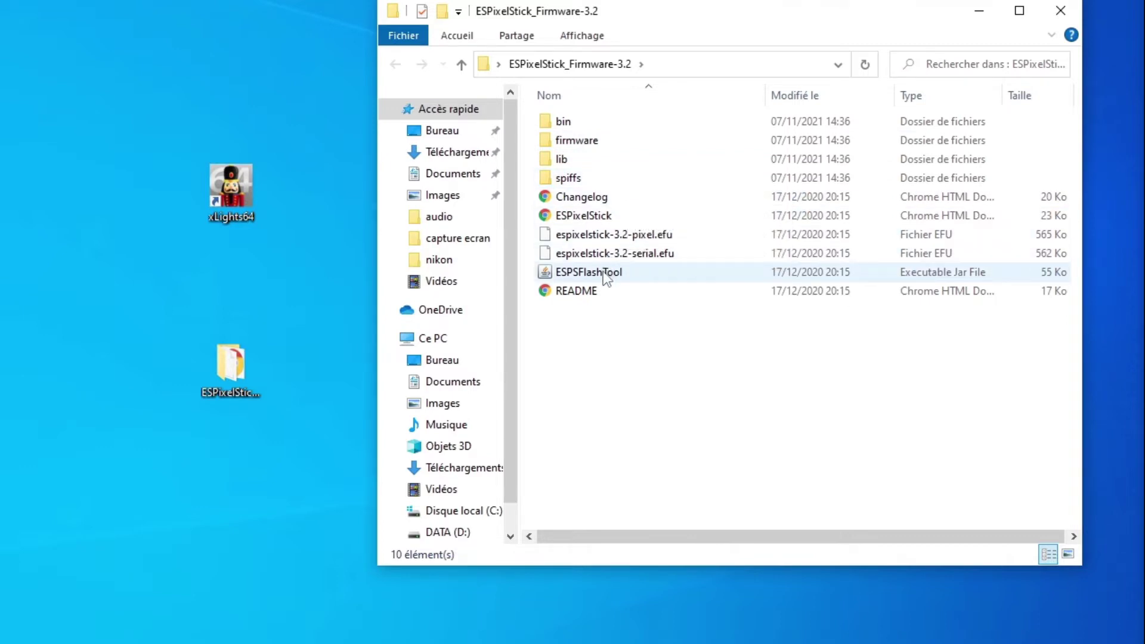
click(573, 282)
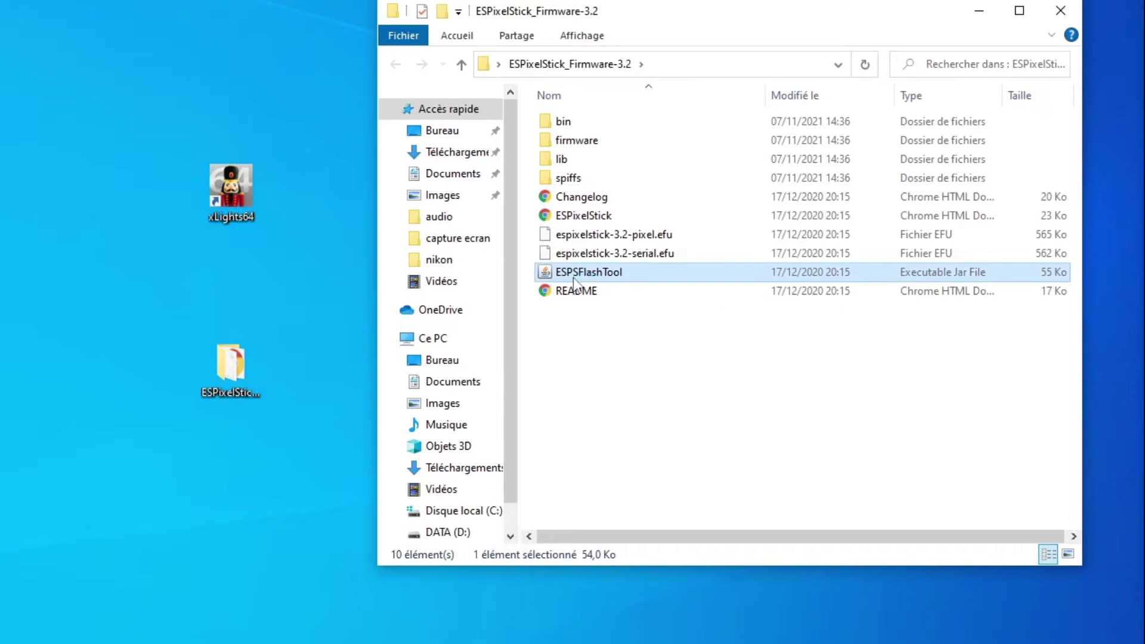
double_click(574, 284)
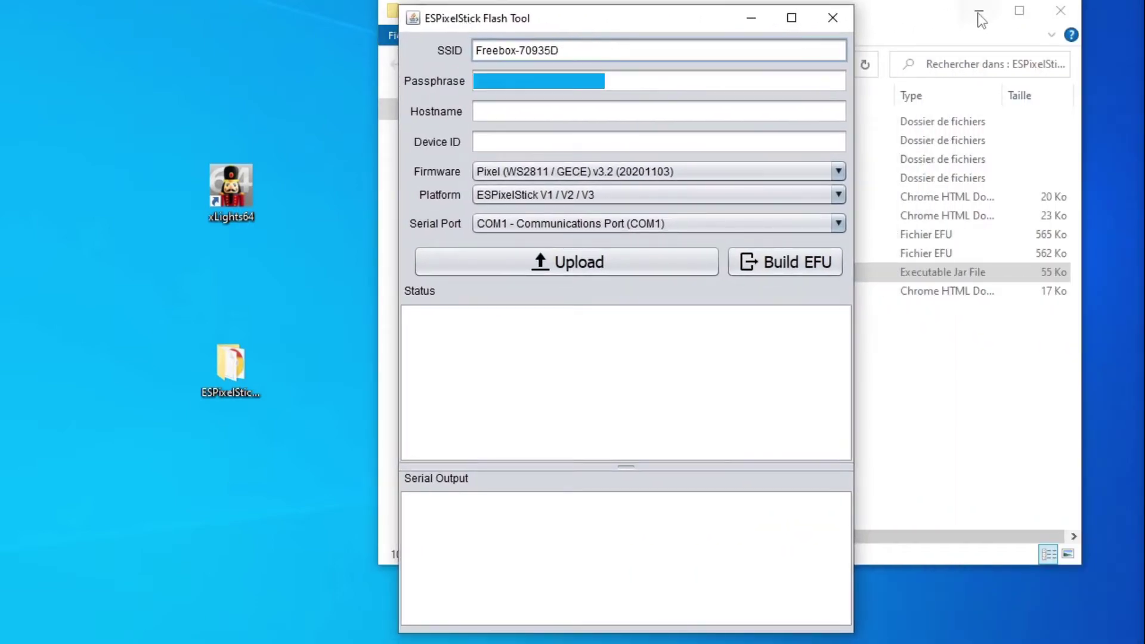
click(979, 12)
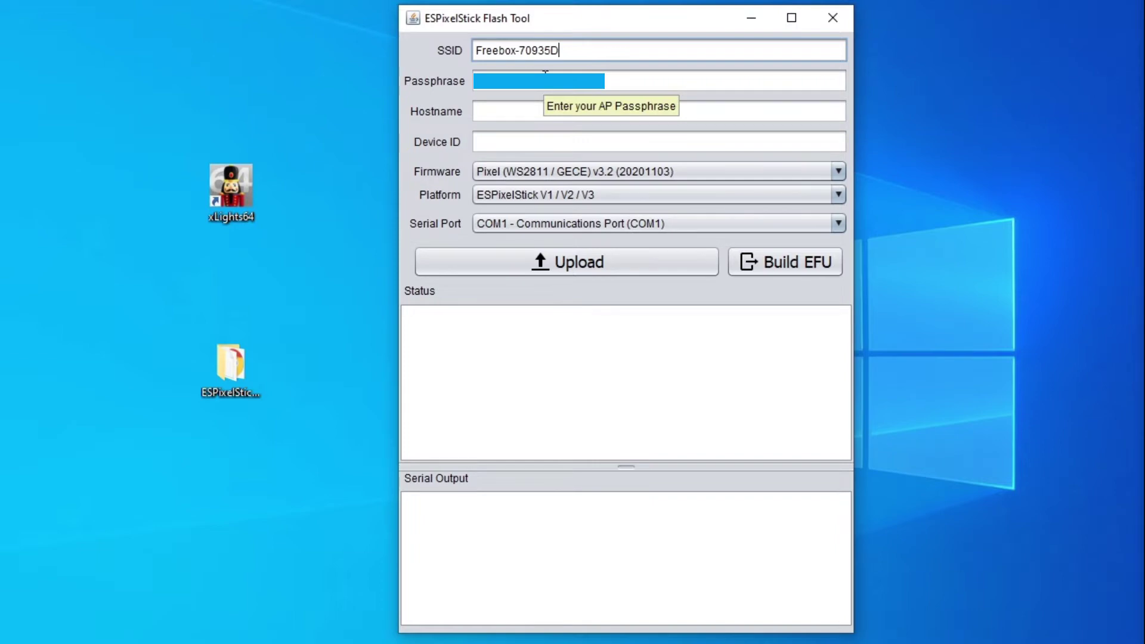
Enter ESP_Matrice as both the hostname and the device ID.
click(516, 109)
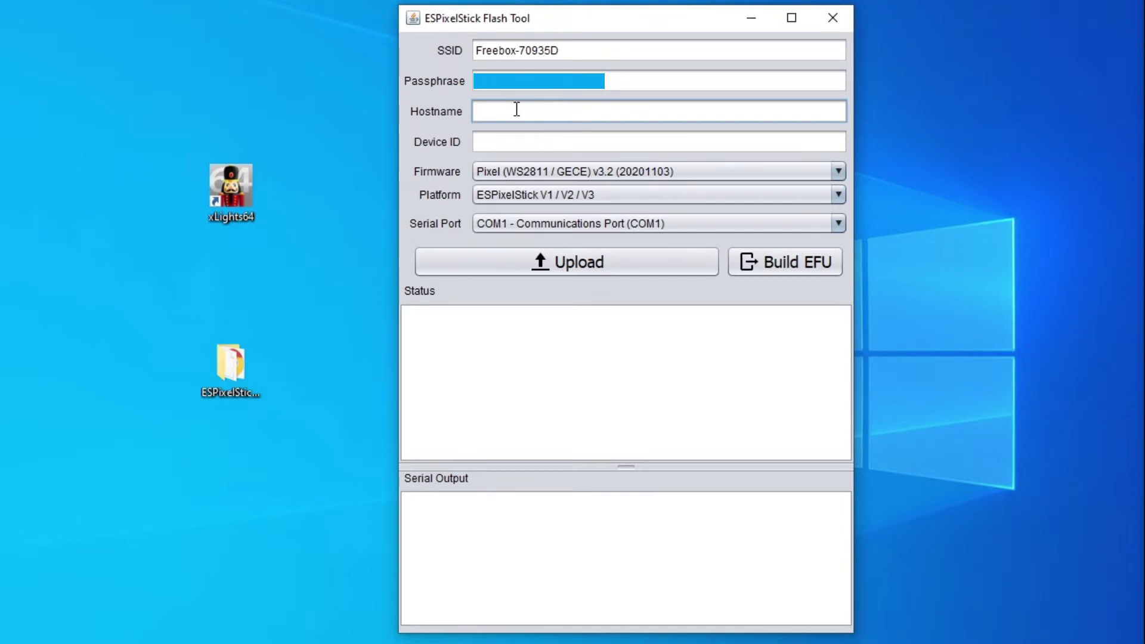
text(ESP_)
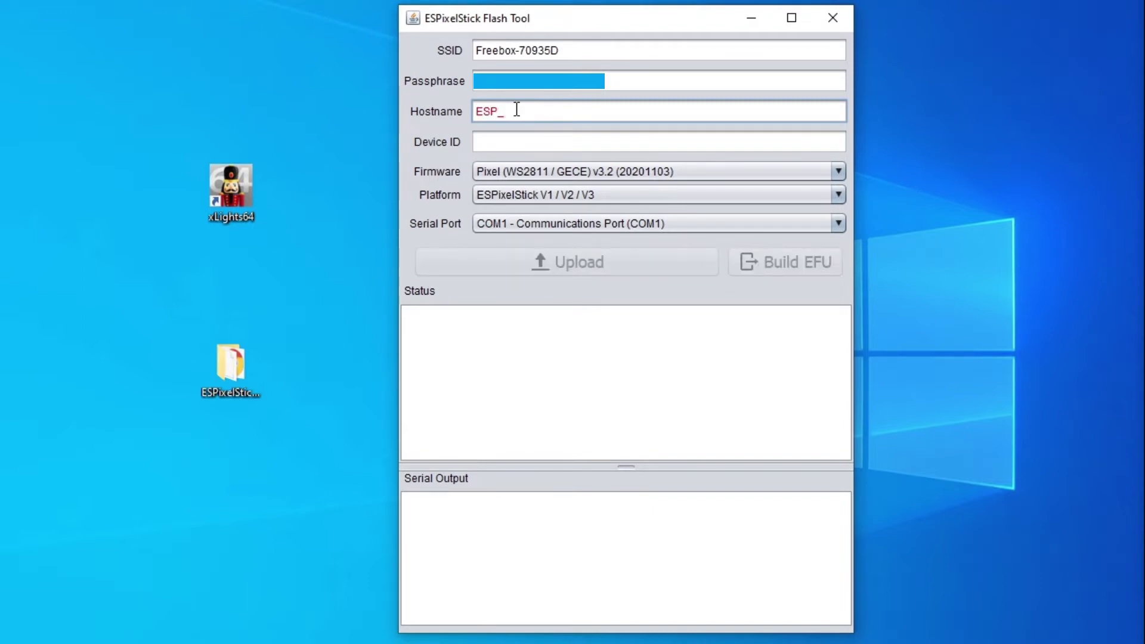
text(Matrice)
click(513, 142)
text(ES)
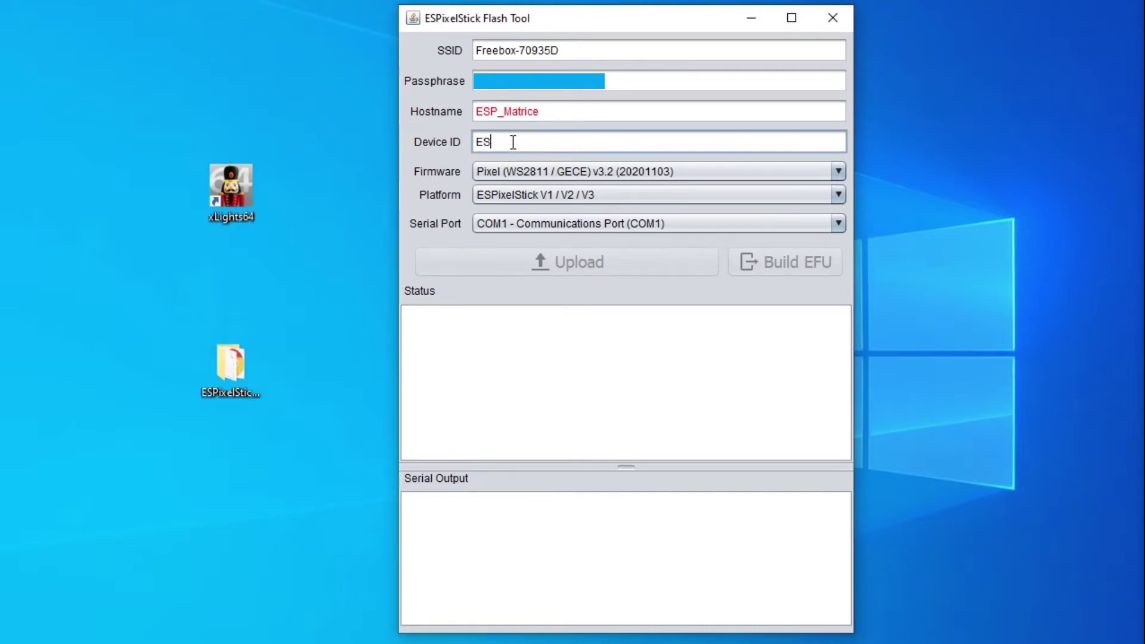
text(P_Matrice)
Choose the Pixel (WS2811 / GECE) v3.2 firmware, keep platform ESPixelStick V1 / V2 / V3, and set the serial port to COM3 - USB-SERIAL CH340.
click(481, 175)
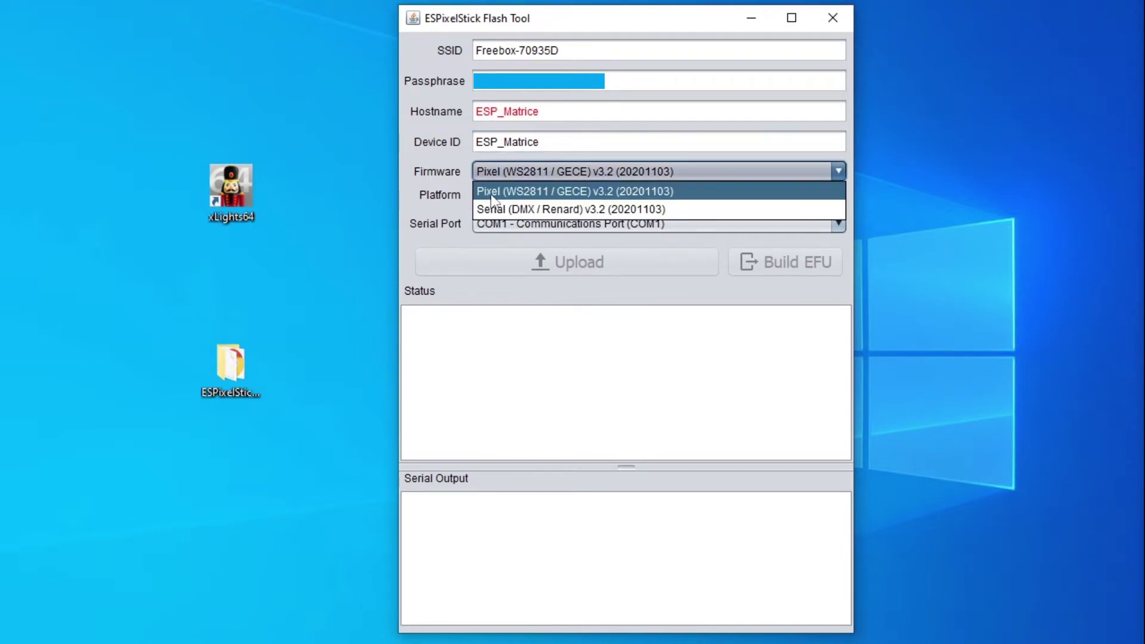
click(491, 194)
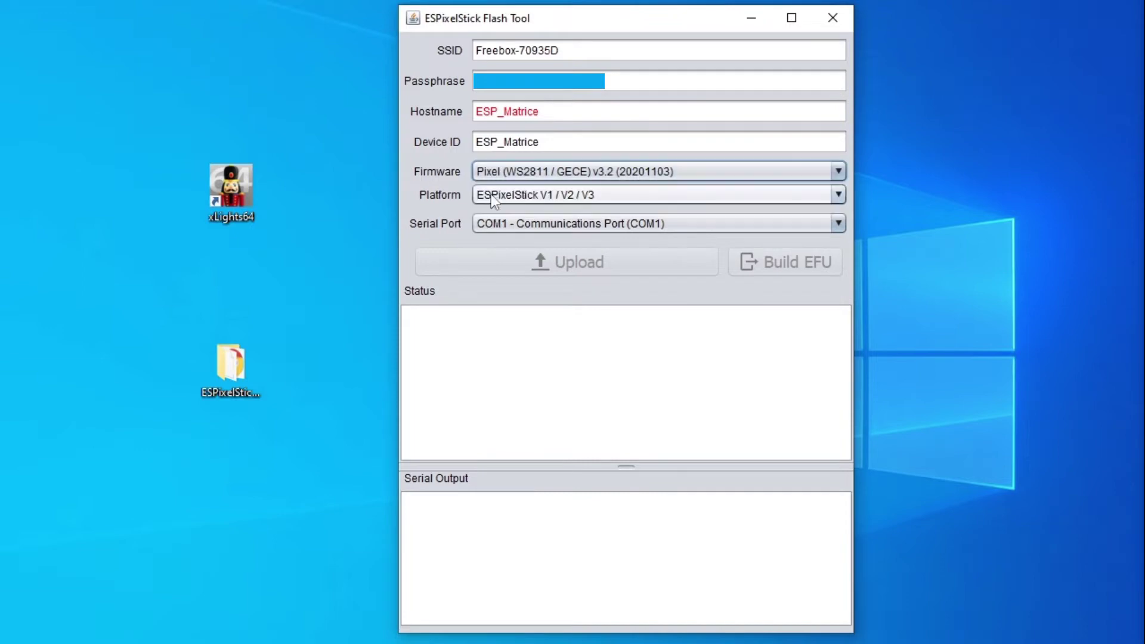
click(549, 196)
click(549, 195)
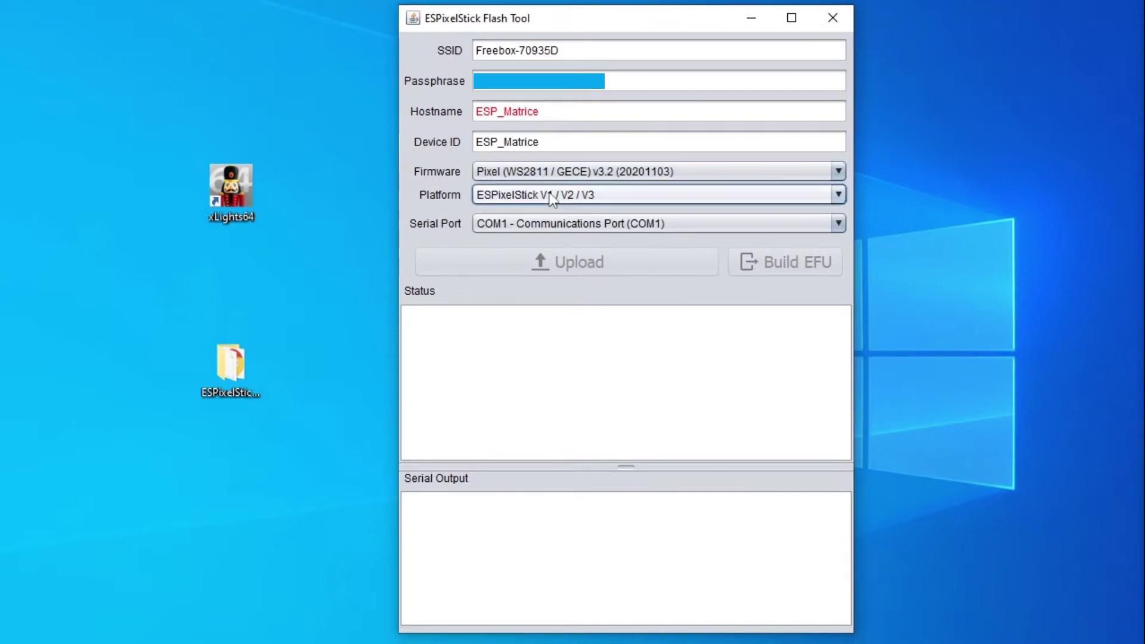
click(494, 224)
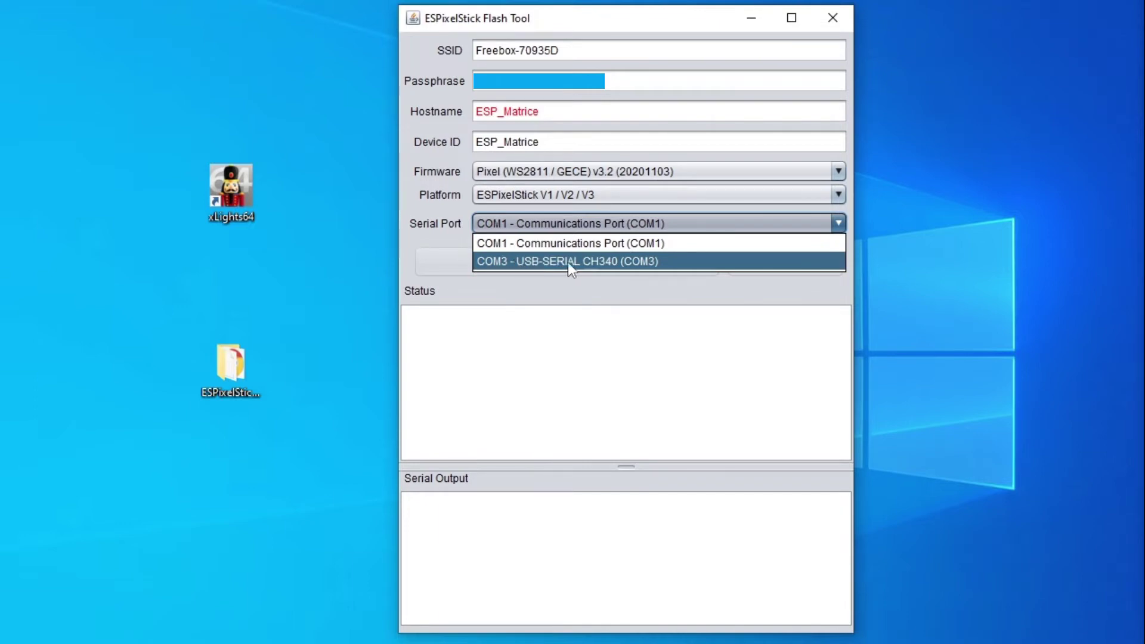
click(602, 263)
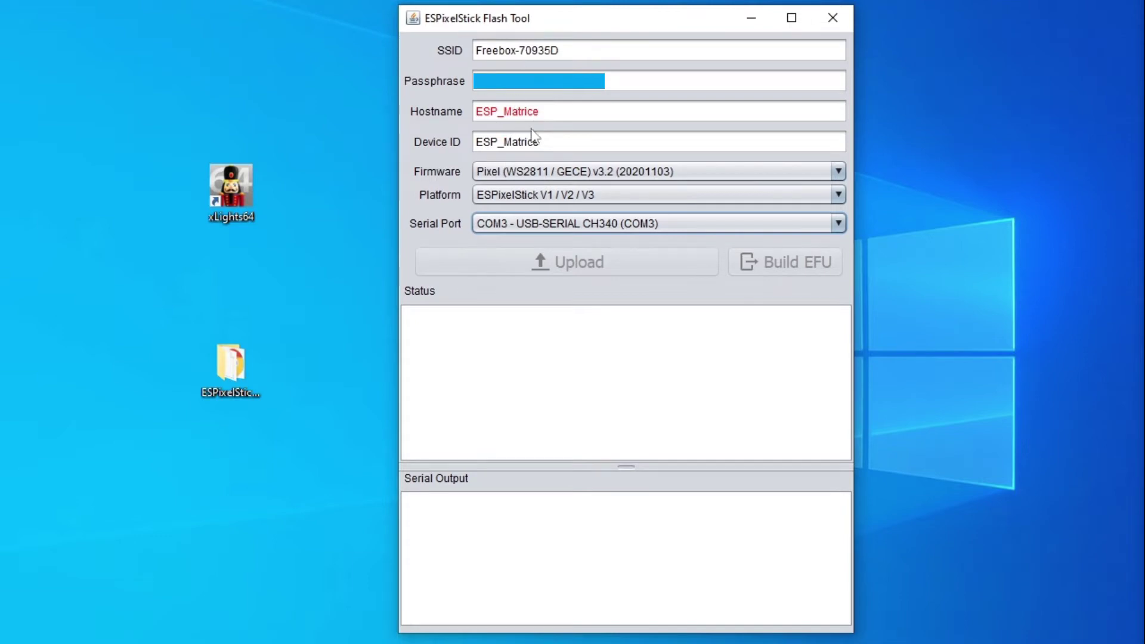
Replace the underscore in the hostname with a hyphen so it reads ESP-Matrice.
click(503, 112)
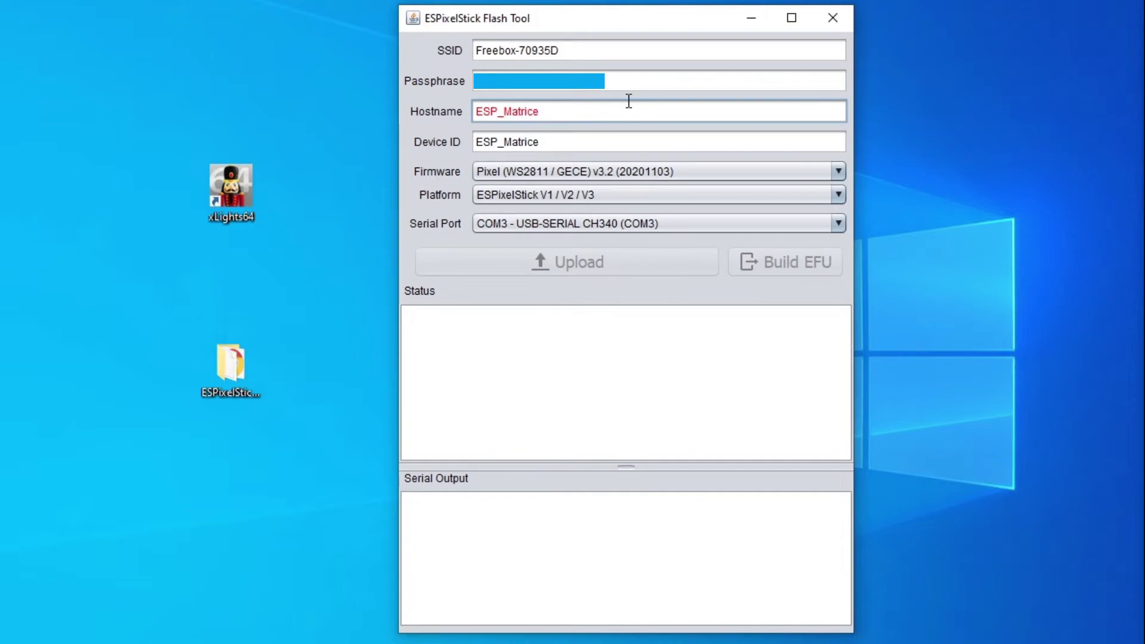
key(BackSpace)
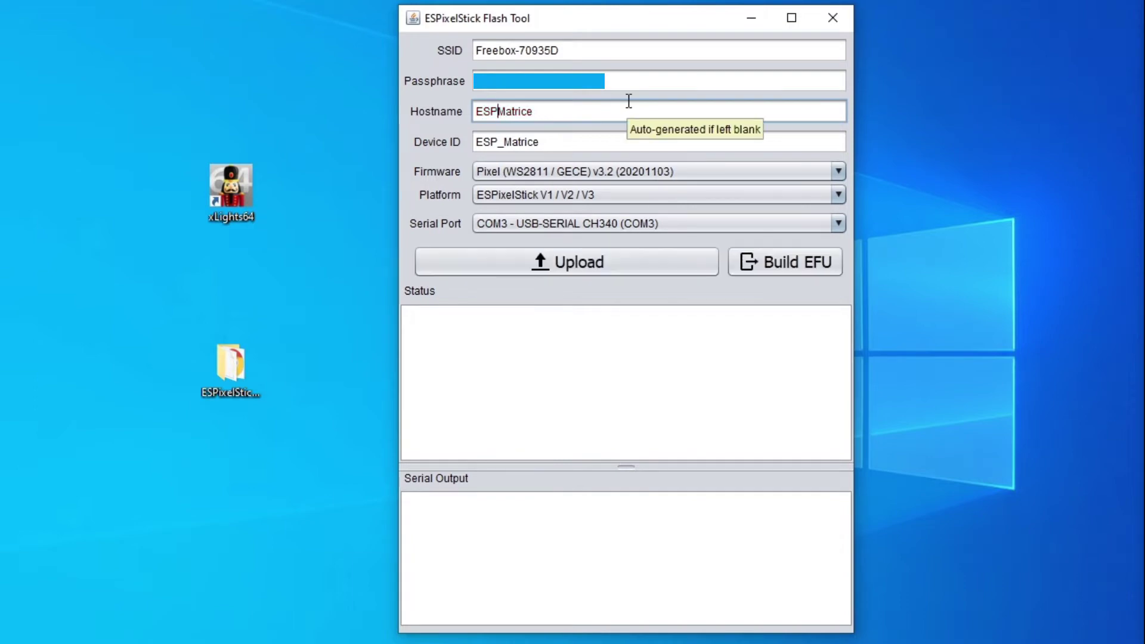
key(BackSpace)
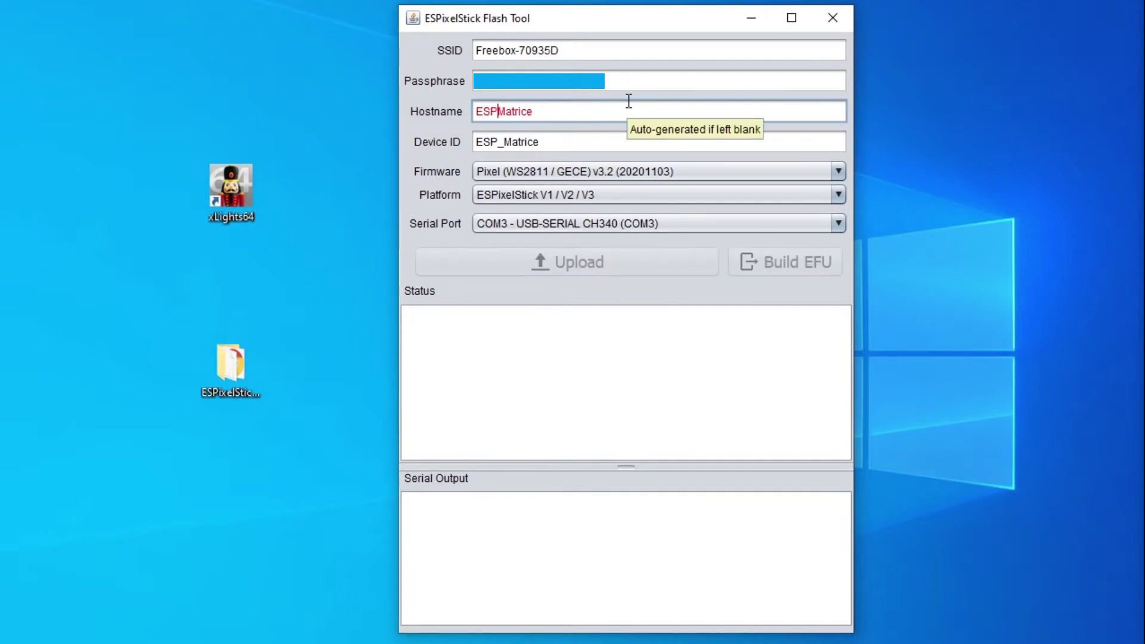
text(-)
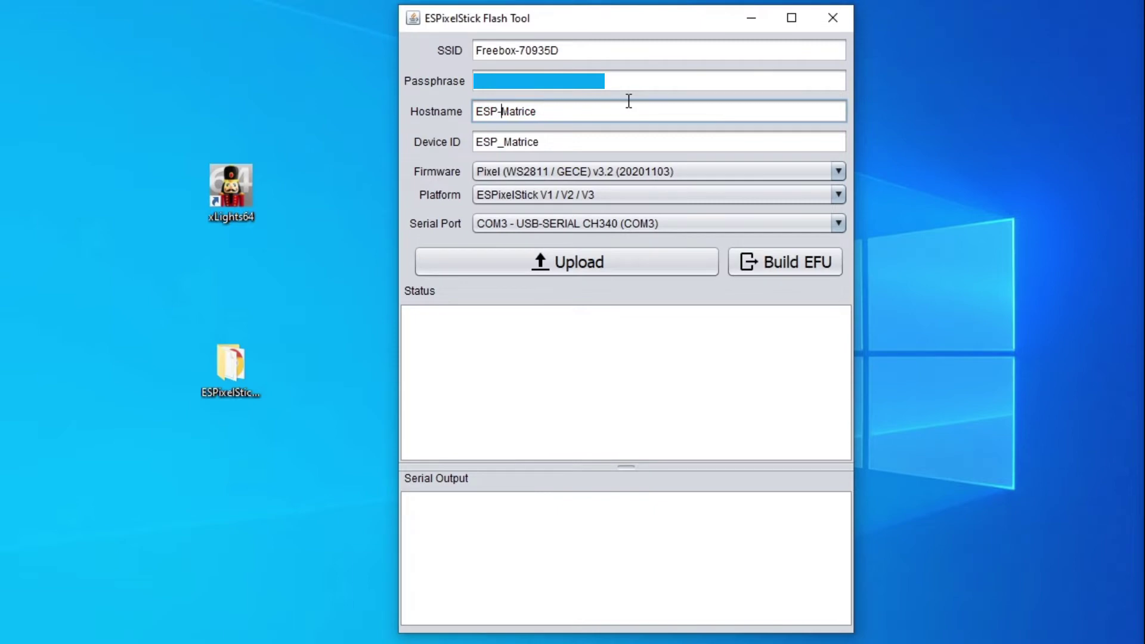
click(563, 344)
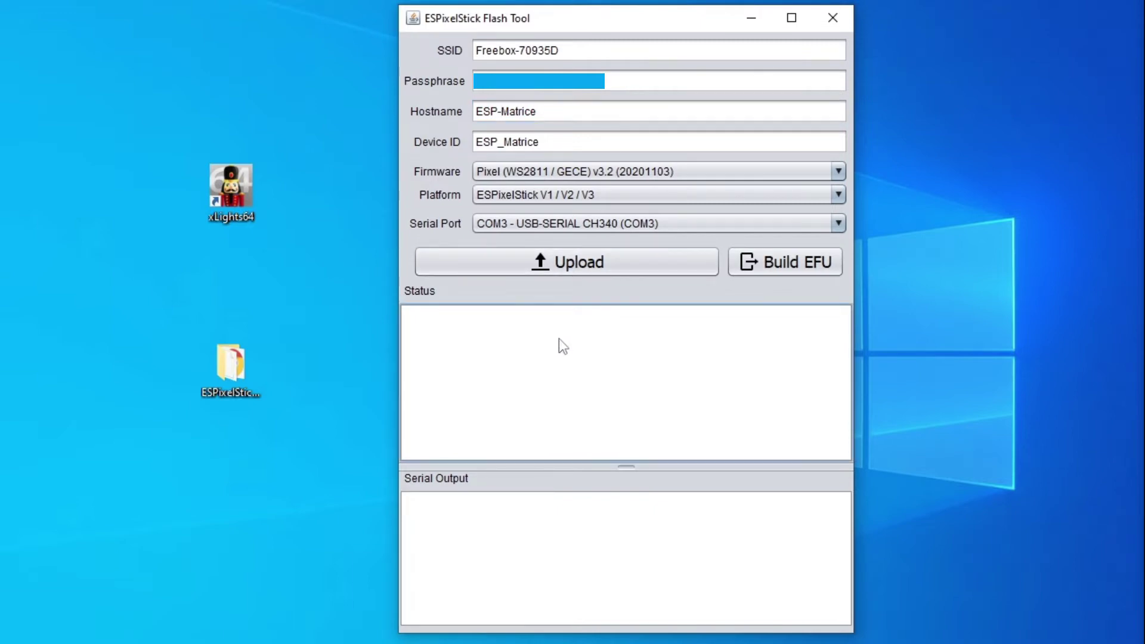
Upload the firmware to the board and follow the write progress until programming ends.
click(566, 269)
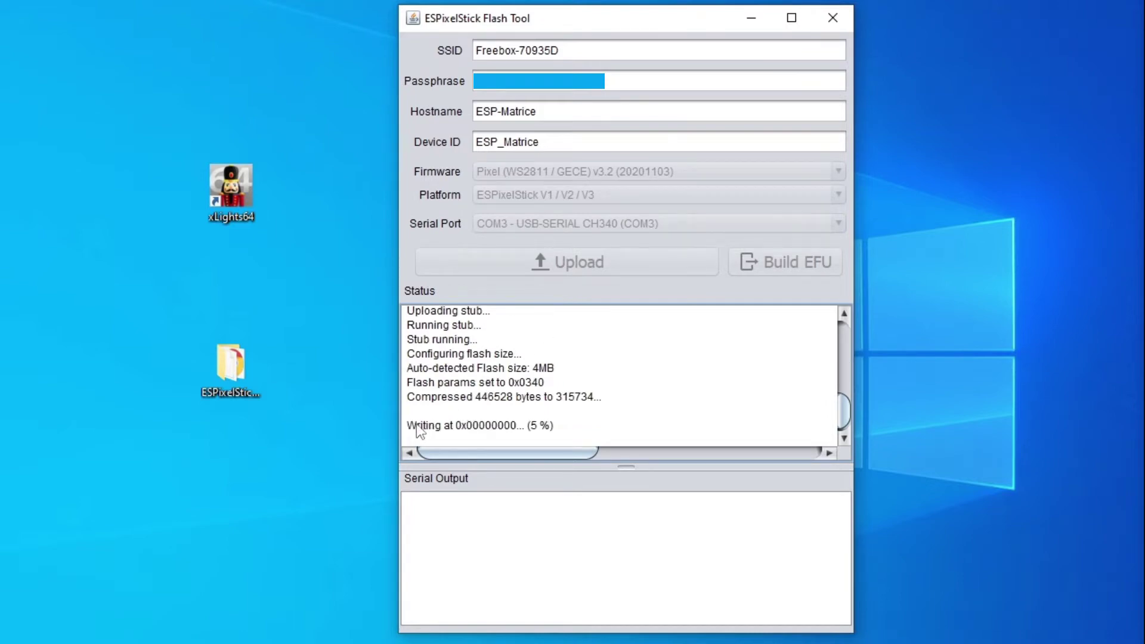
drag(408, 425, 656, 417)
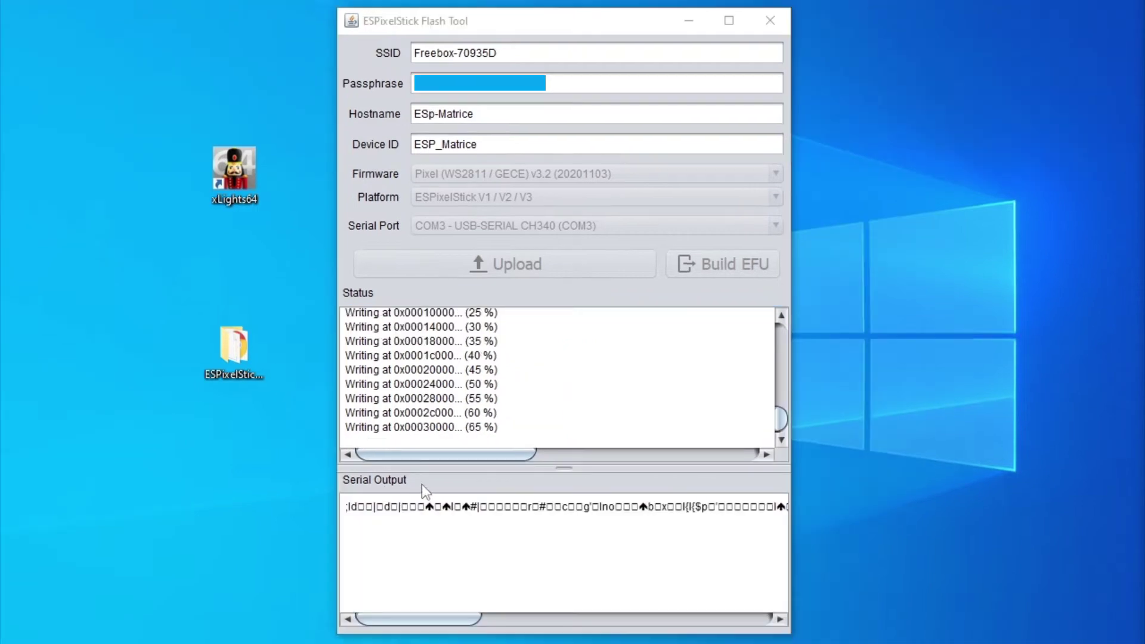
click(357, 522)
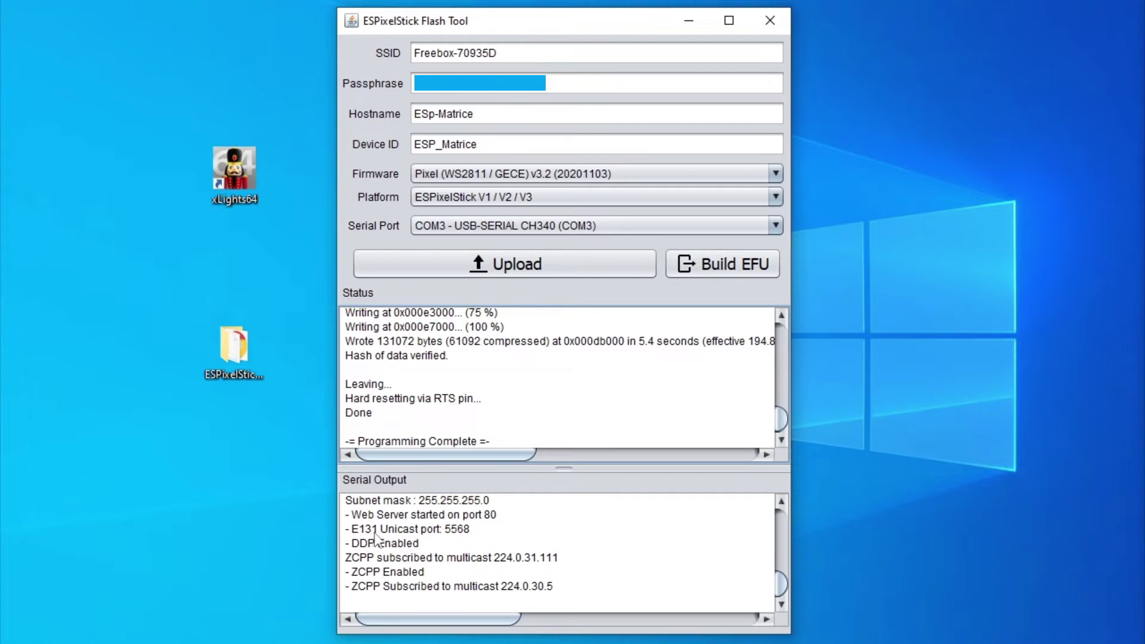
Examine the serial output for the channel count, the universe range and the IP address assigned to the board.
scroll(477, 564, up, 1)
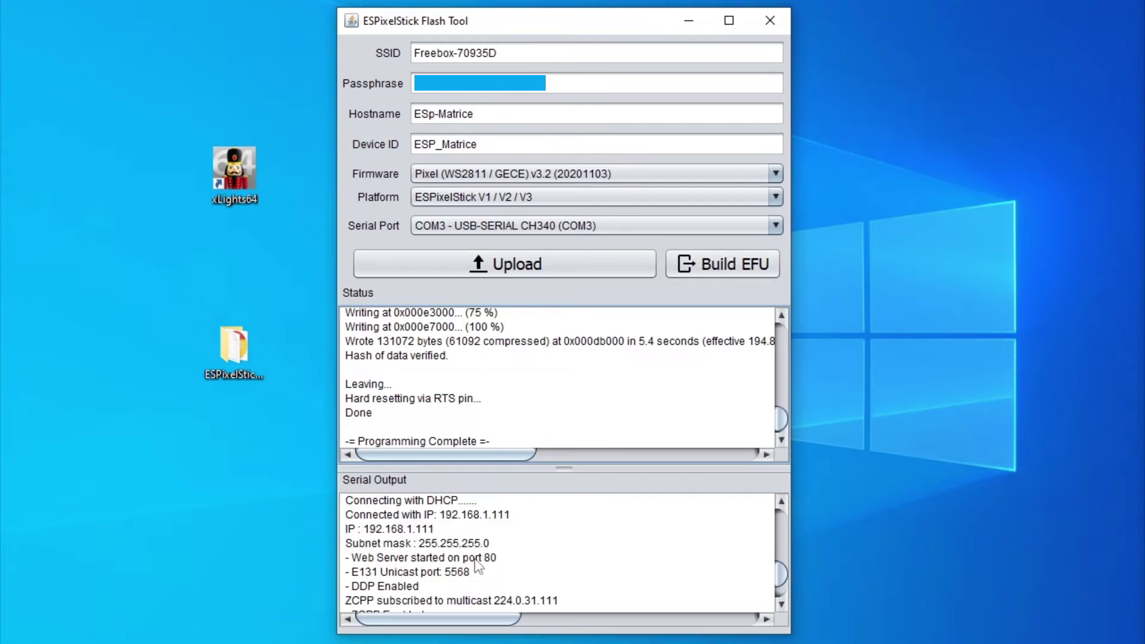
scroll(477, 564, down, 1)
scroll(477, 565, up, 4)
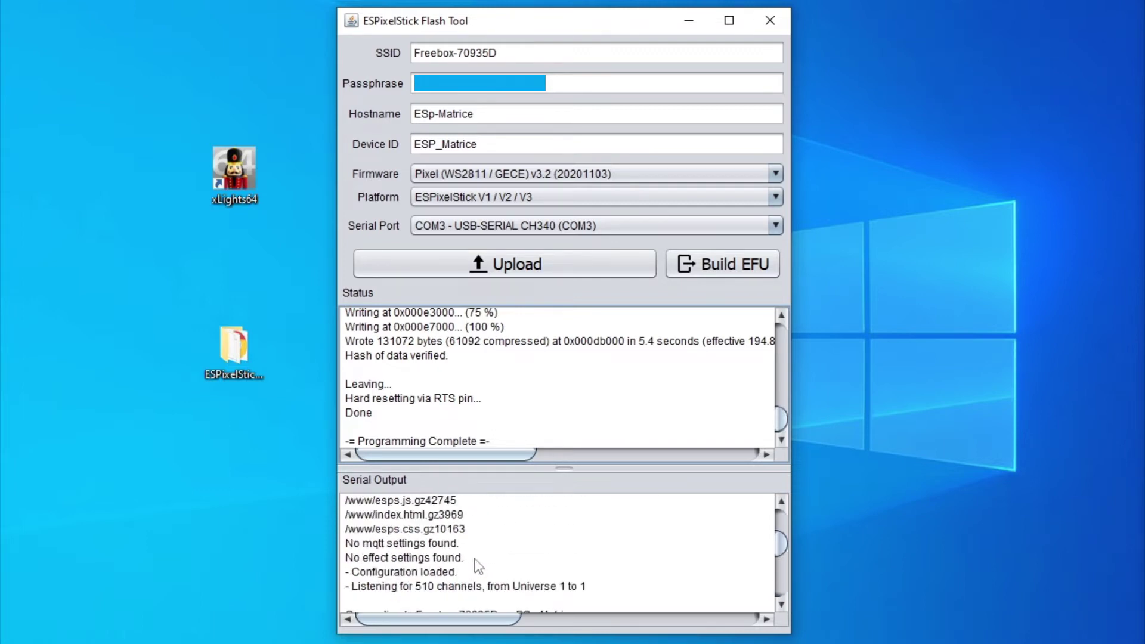
scroll(479, 566, up, 3)
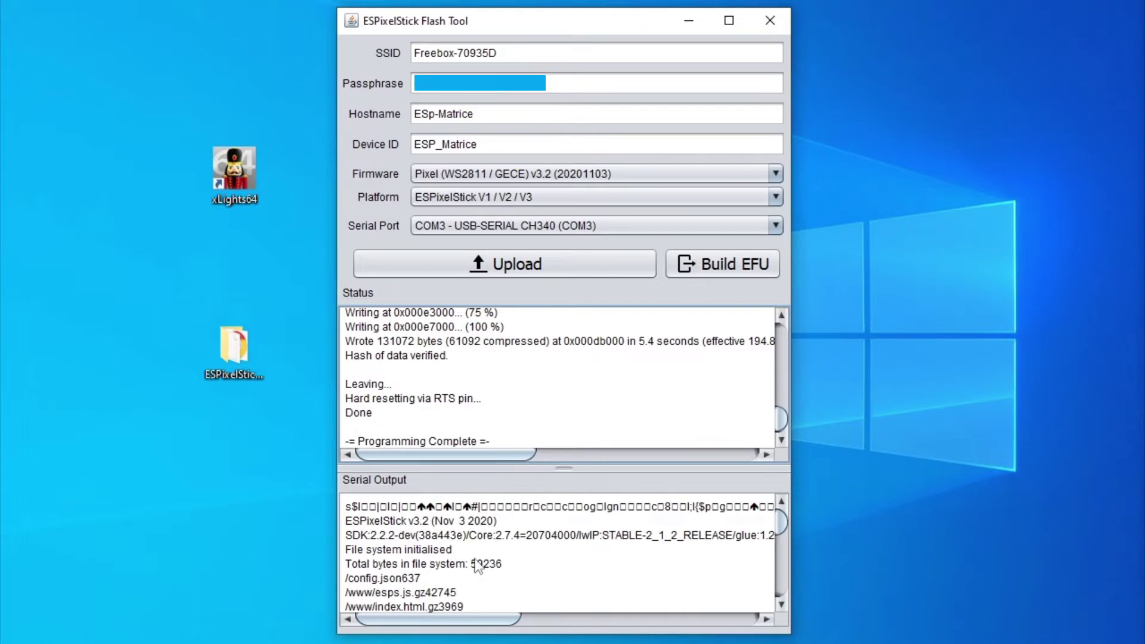
scroll(479, 566, down, 4)
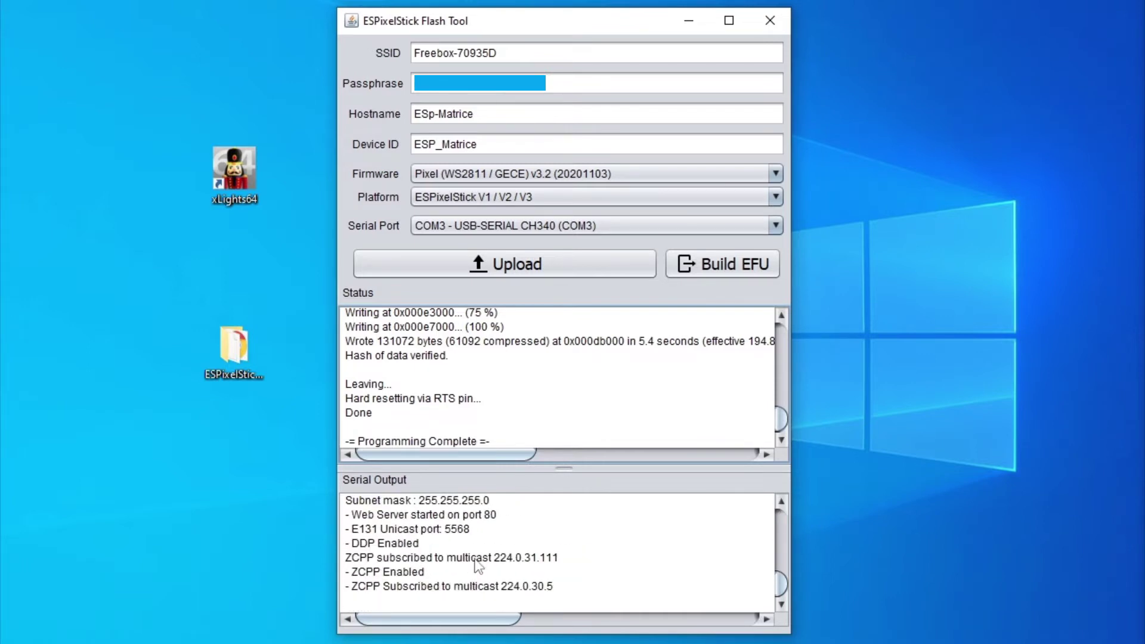
scroll(477, 563, up, 2)
scroll(424, 515, up, 1)
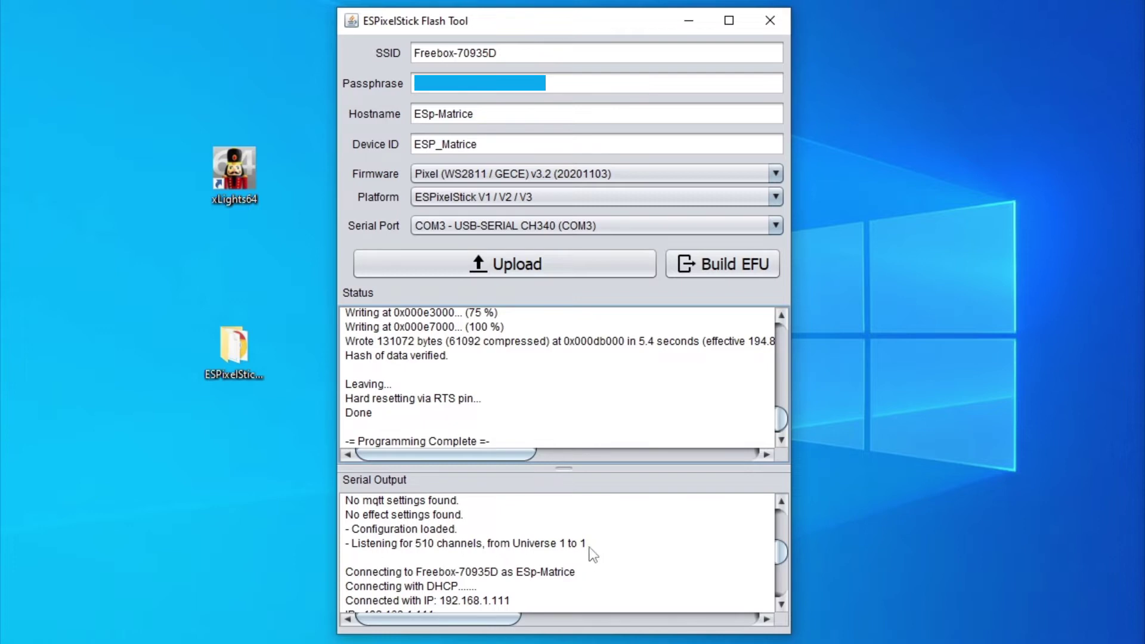
drag(417, 545, 433, 545)
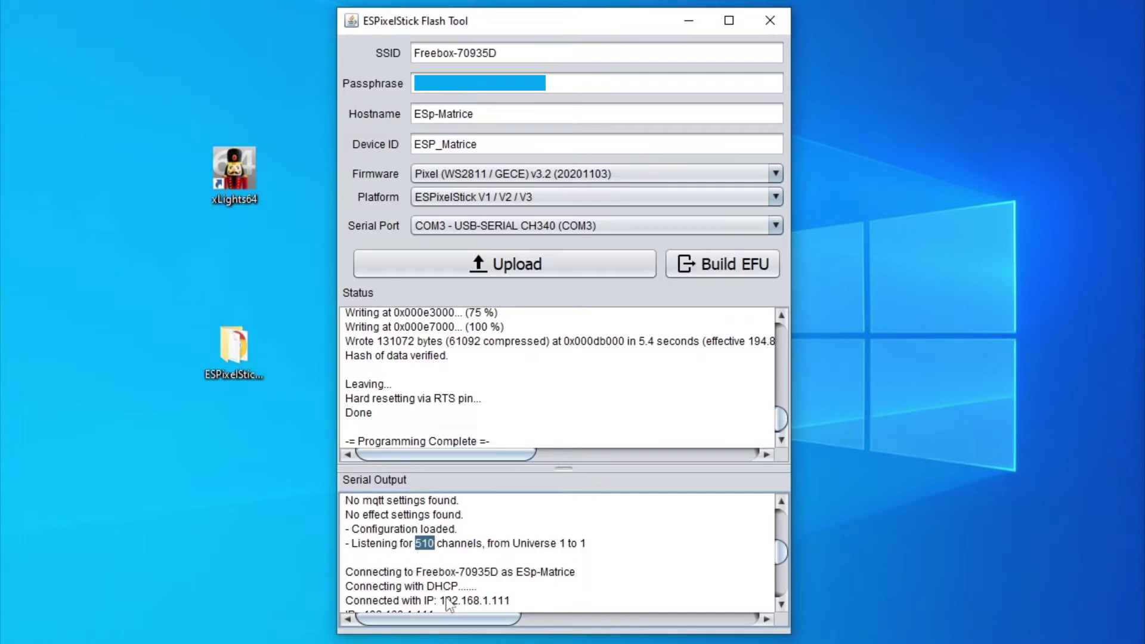
drag(439, 602, 457, 600)
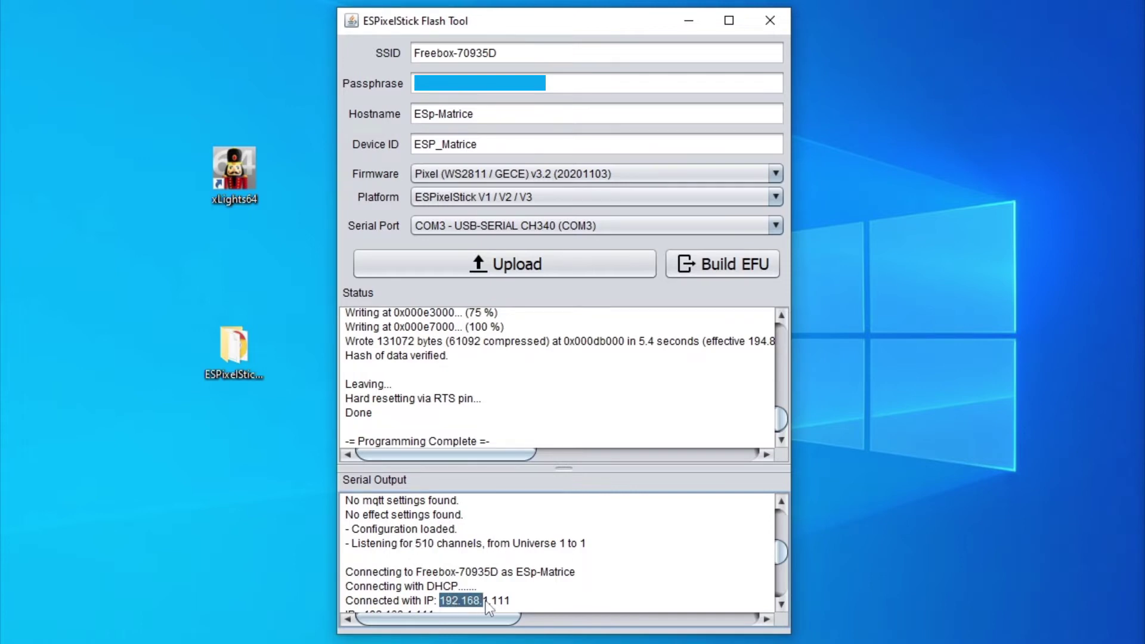
drag(507, 609, 512, 603)
Switch to Chrome, open the board's web page at 192.168.1.111, dismiss the translation popup and check the IP address in the network status.
key(alt+Tab)
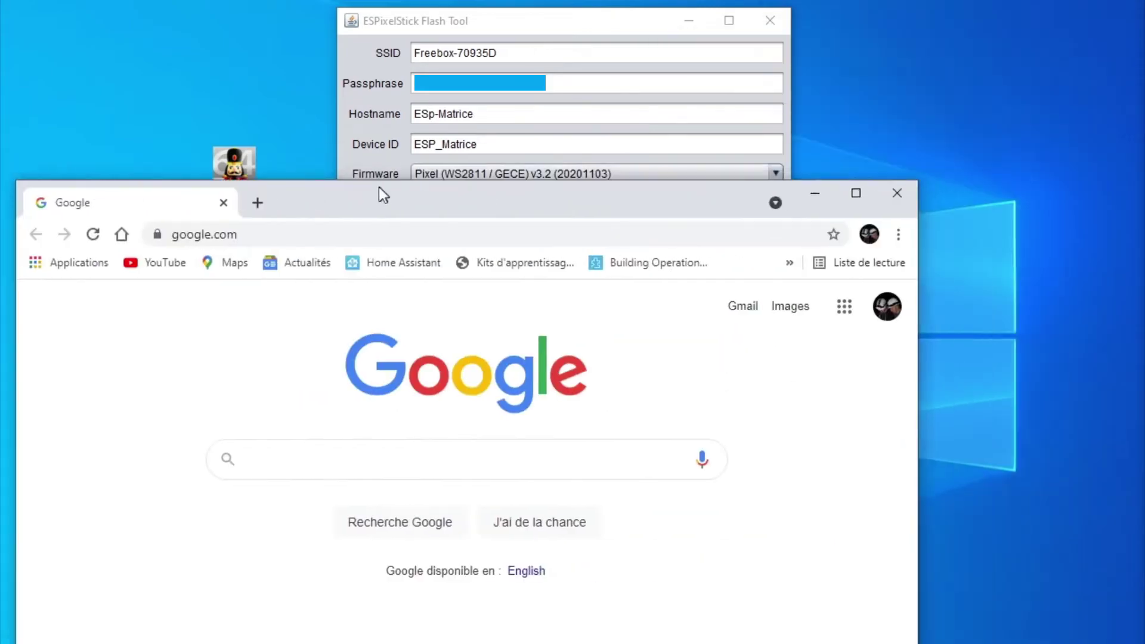
double_click(383, 191)
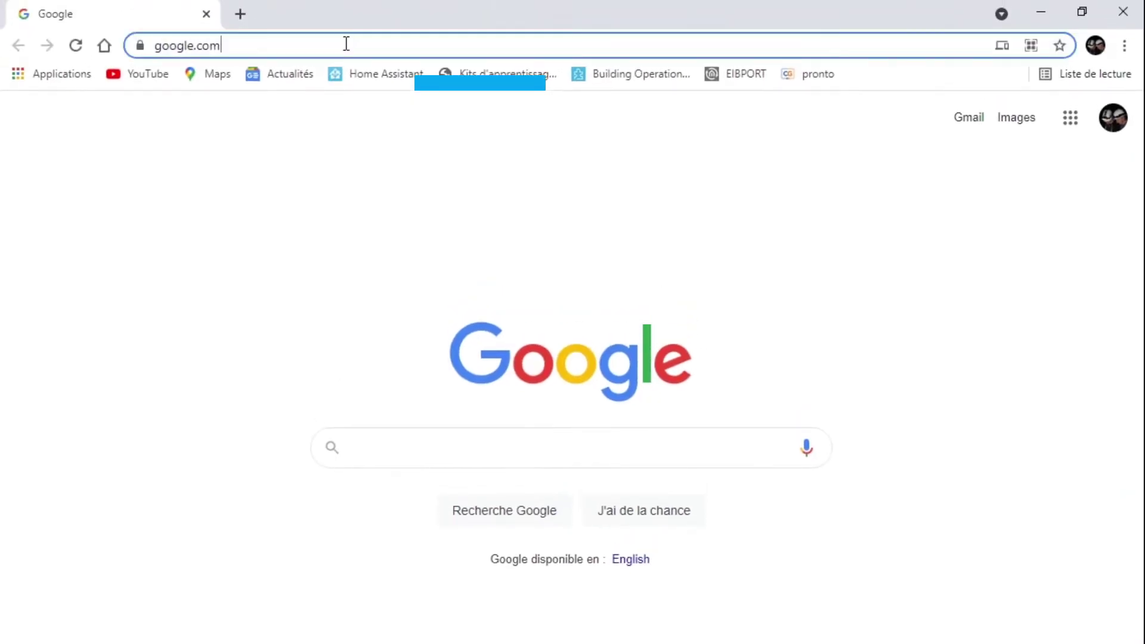
key(ctrl+shift+Left)
key(ctrl+shift+Left)
key(ctrl+shift+Left)
key(ctrl+shift+Left)
key(ctrl+shift+Left)
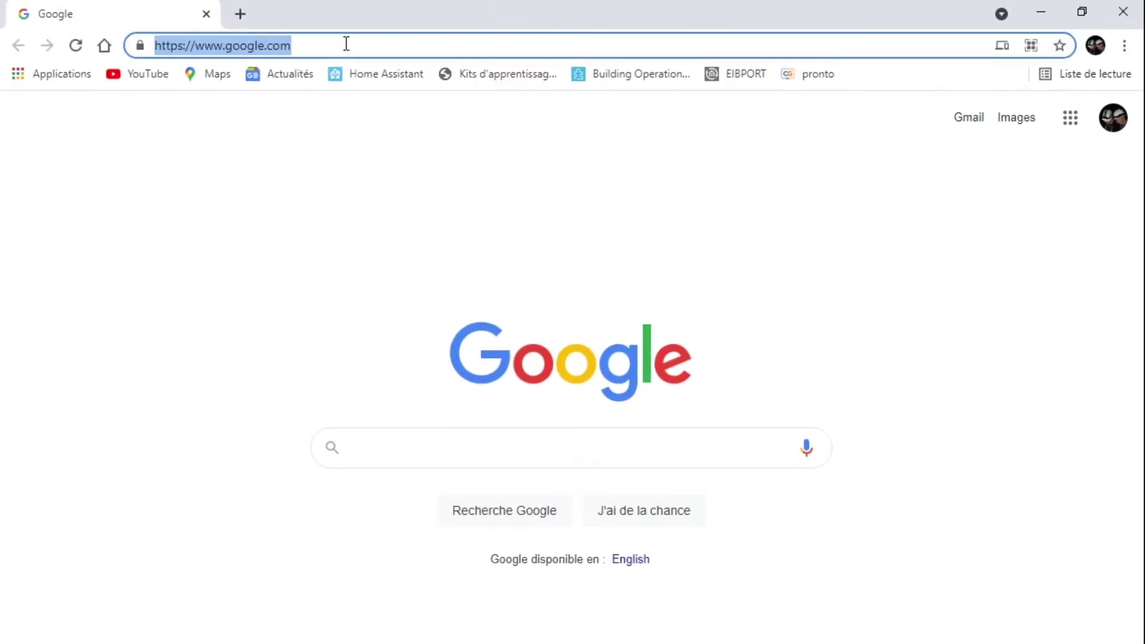
text(192.168.)
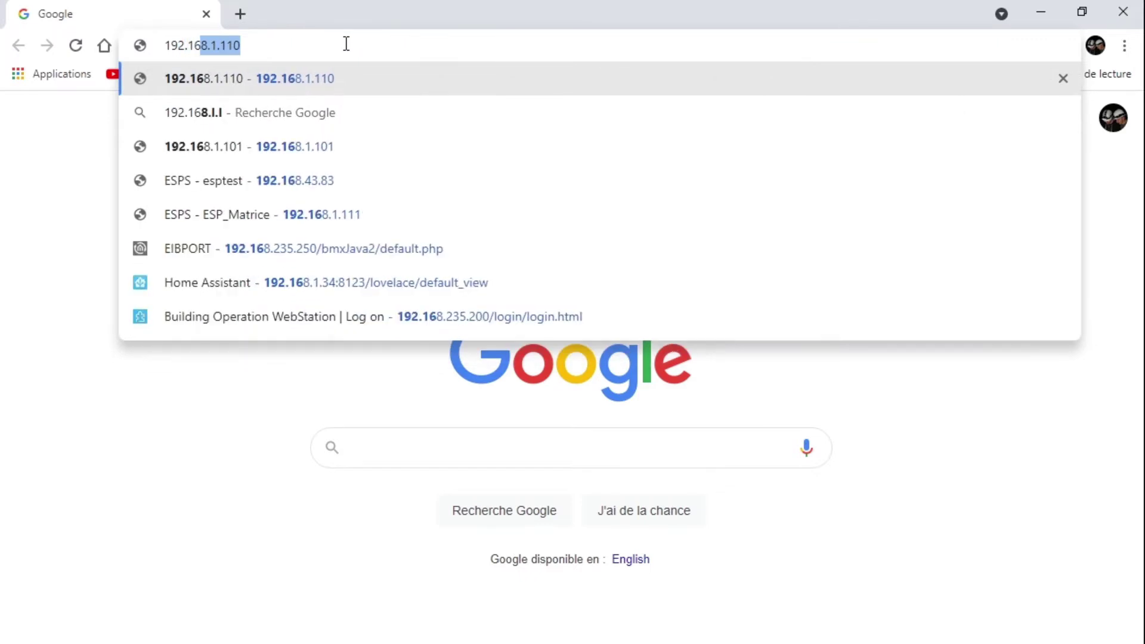
text(1.)
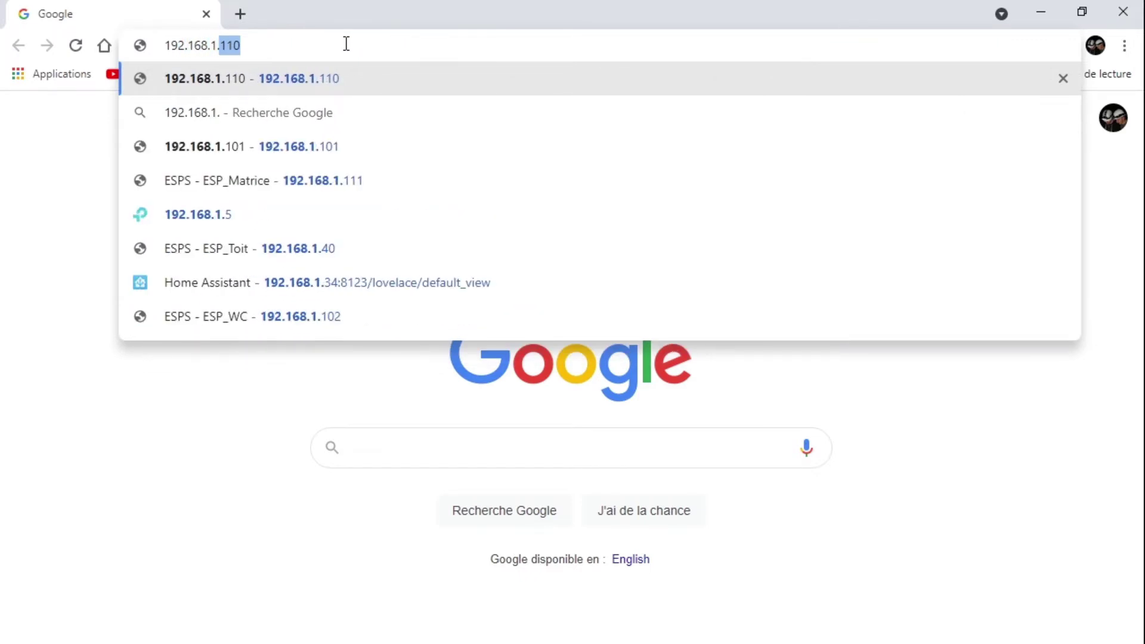
text(11)
click(338, 147)
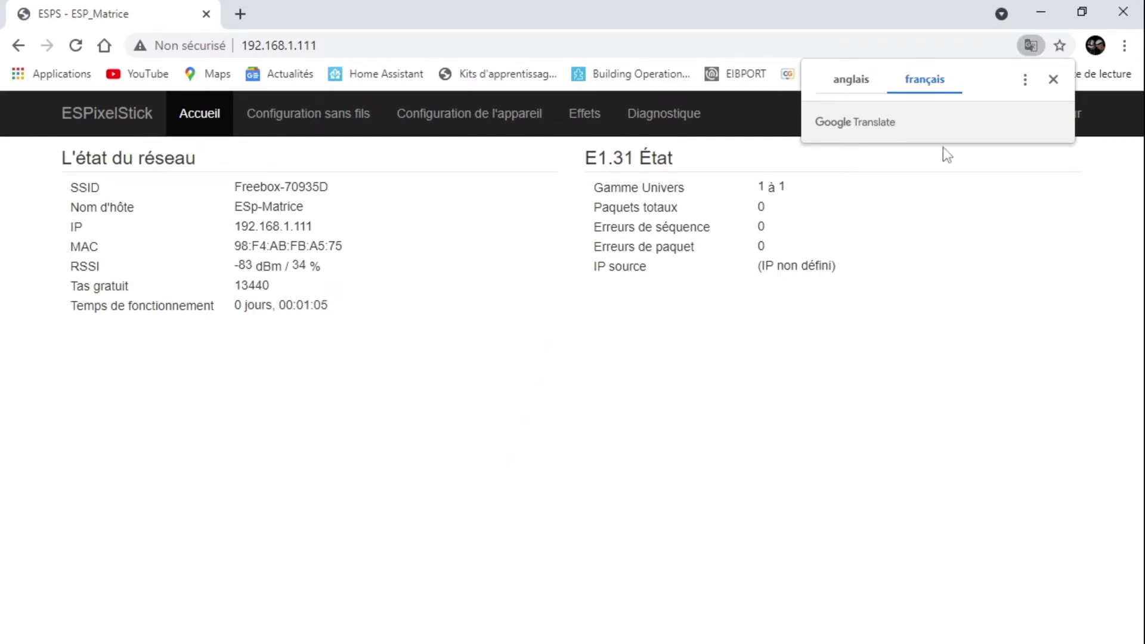
click(1052, 80)
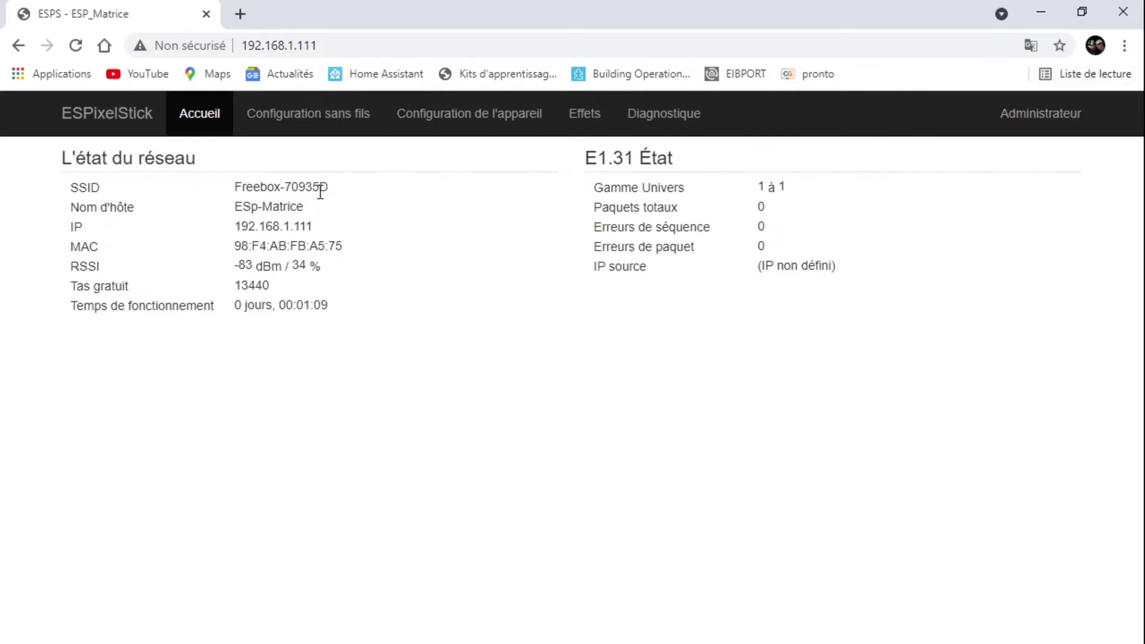
mouse_move(231, 209)
mouse_down()
mouse_move(308, 206)
mouse_move(269, 227)
mouse_move(234, 227)
mouse_up()
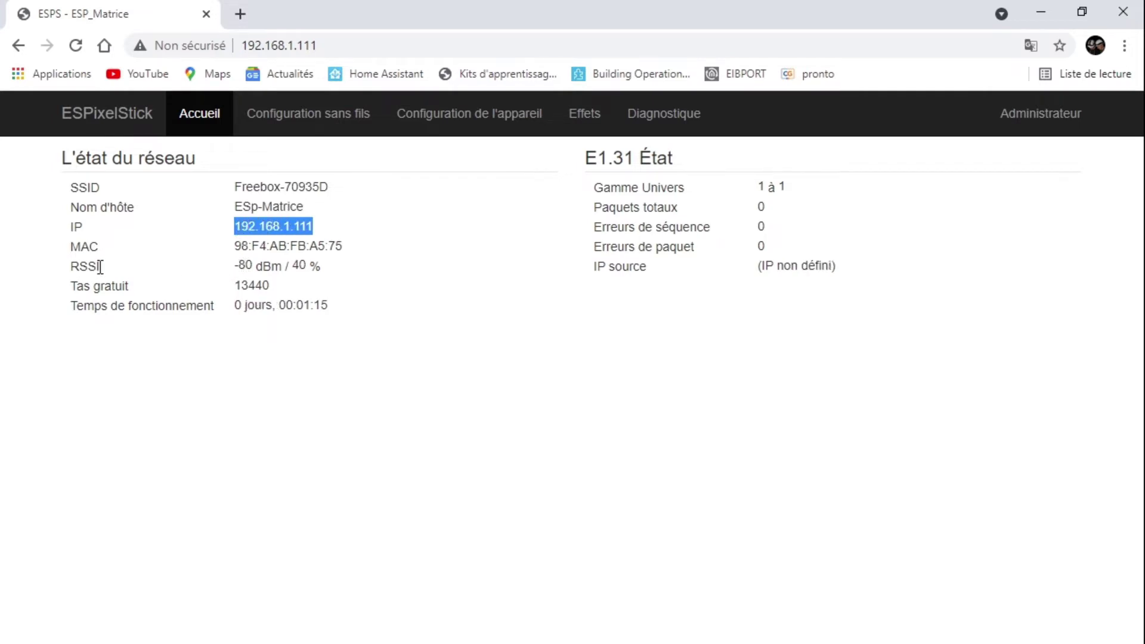
Check the board's Wi-Fi signal strength (RSSI) in the network status.
drag(233, 266, 324, 273)
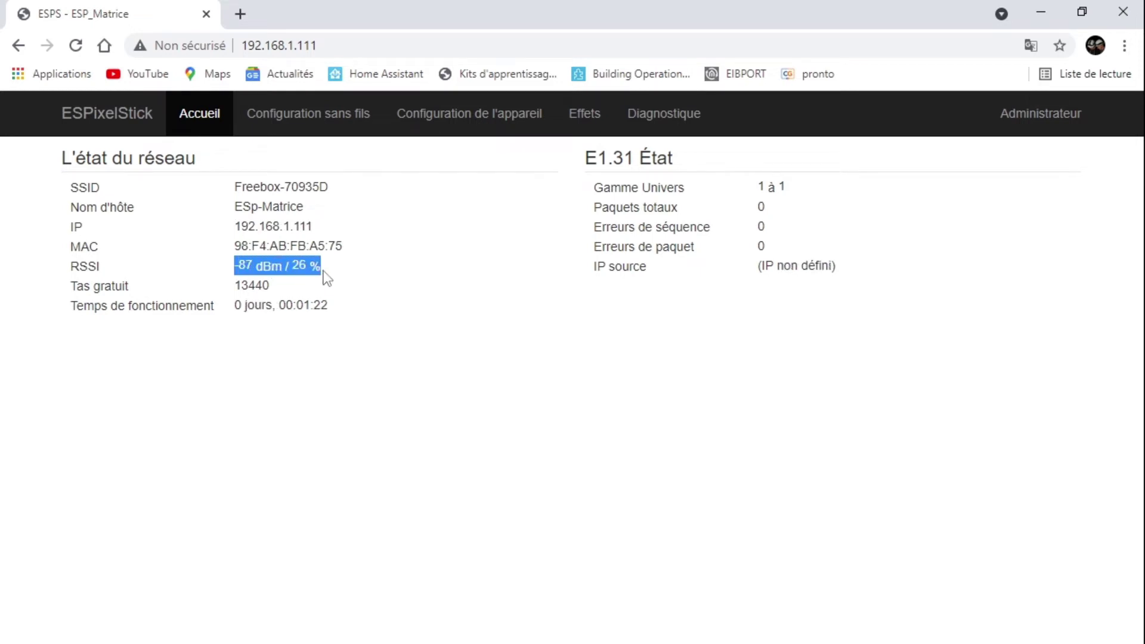
click(253, 270)
drag(238, 268, 257, 268)
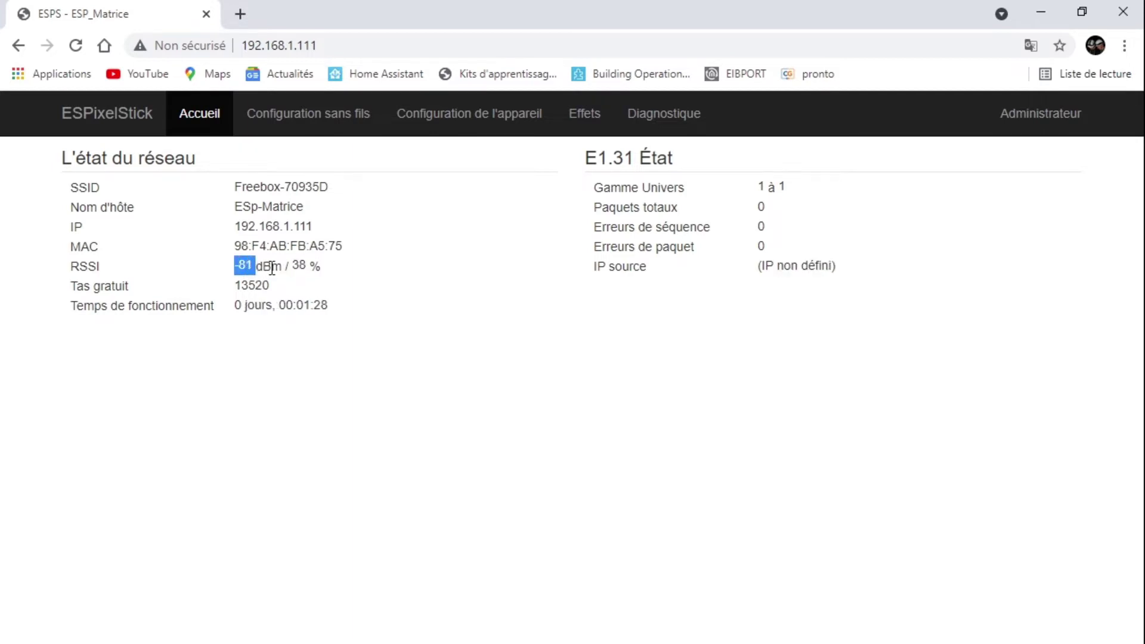
click(353, 292)
Disable DHCP, set the board's static IP to 192.168.1.111, save the network settings and check the address.
click(321, 116)
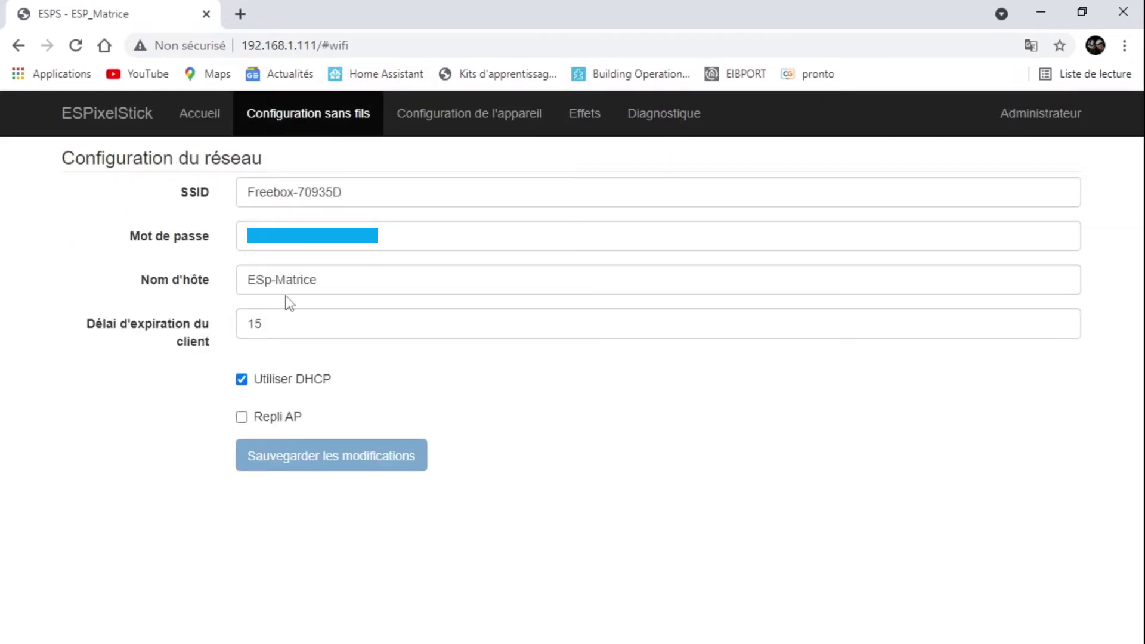
mouse_move(241, 390)
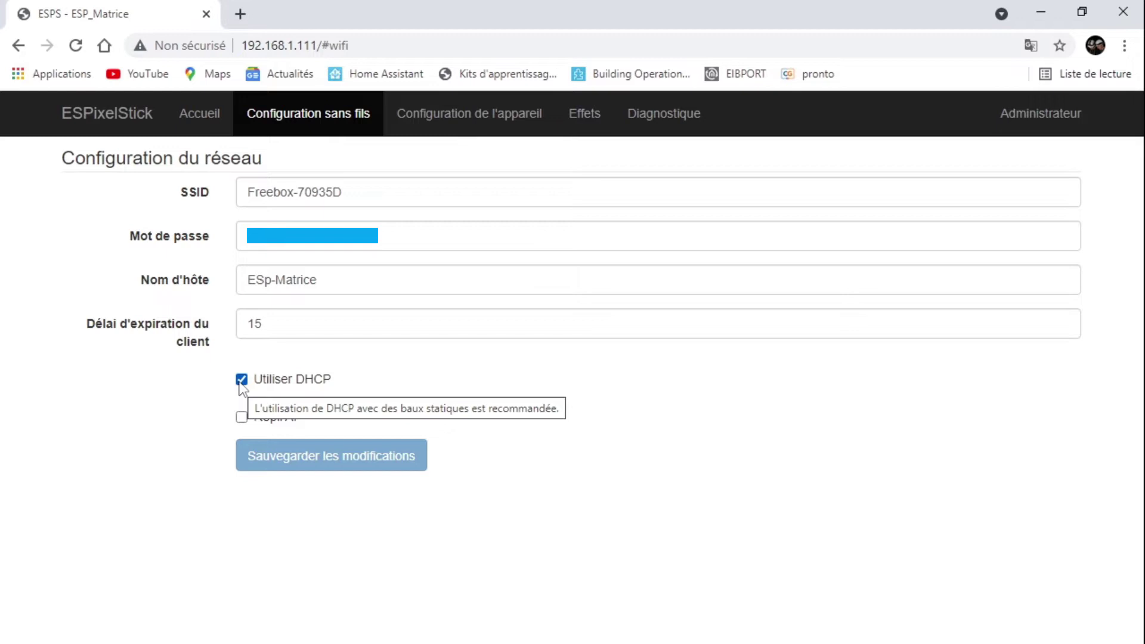
click(241, 380)
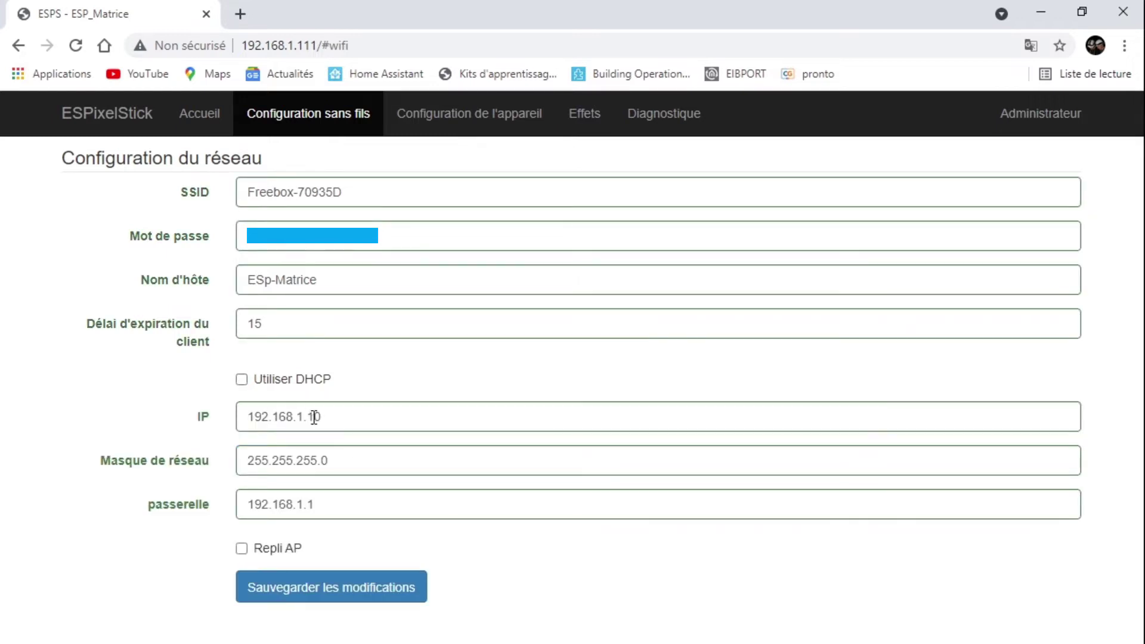
drag(333, 417, 316, 417)
text(11)
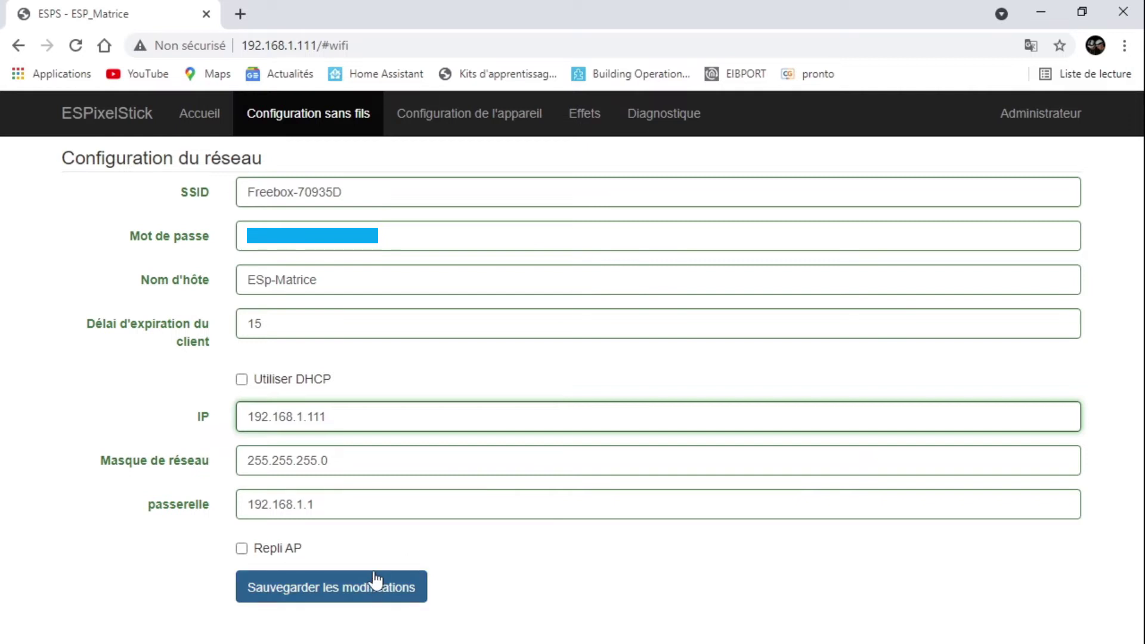
click(372, 591)
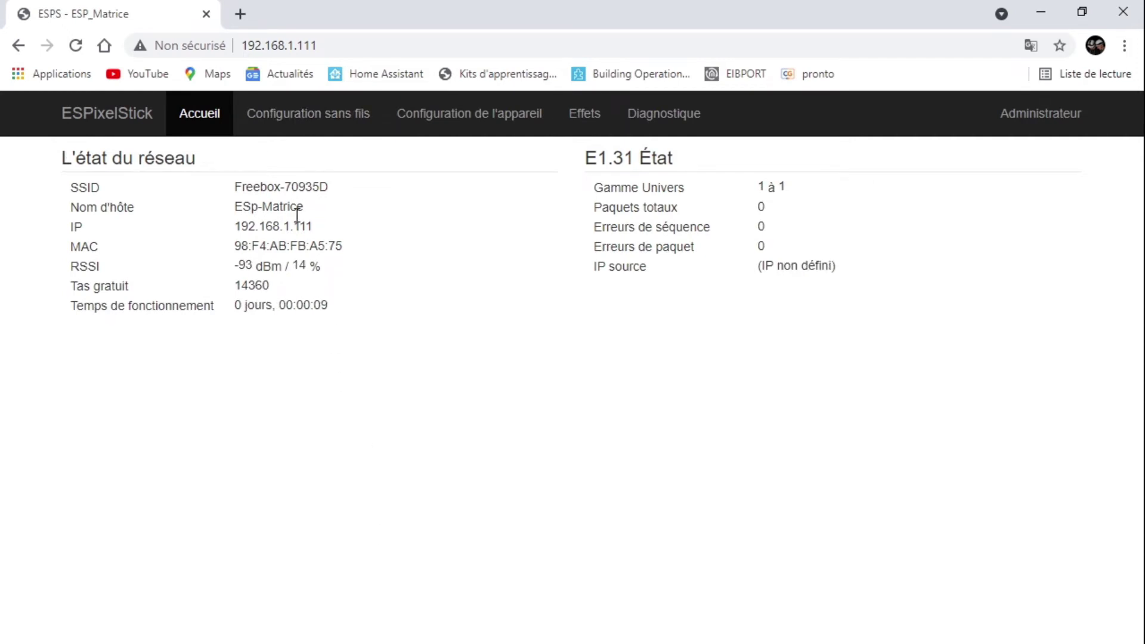
drag(313, 227, 292, 225)
click(317, 121)
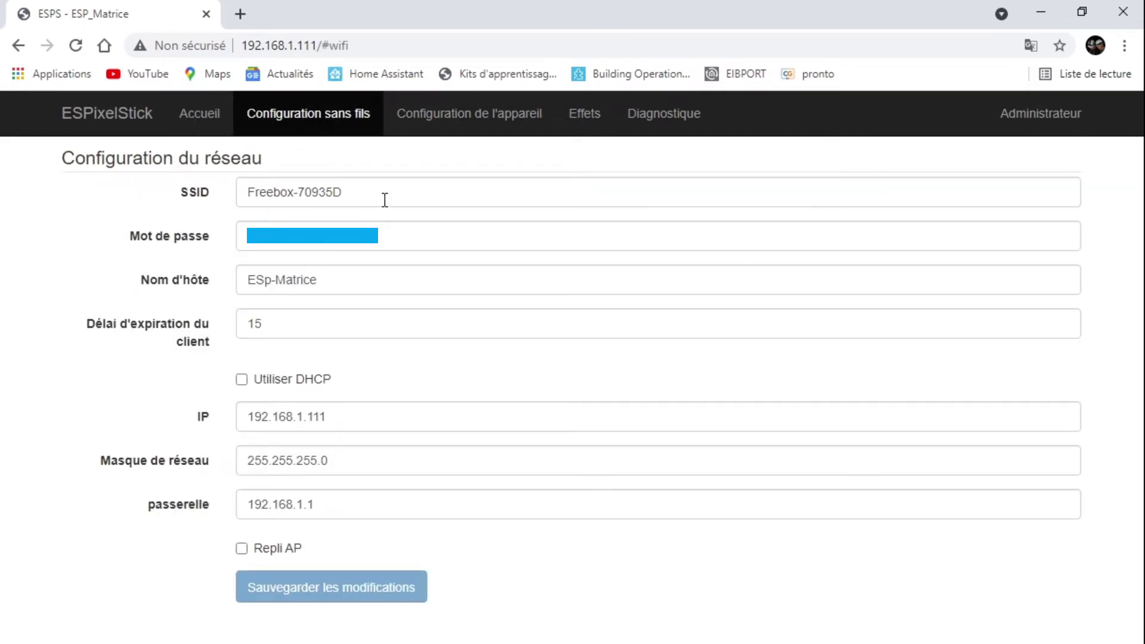
Set the number of pixels to 8 in the device configuration.
click(408, 116)
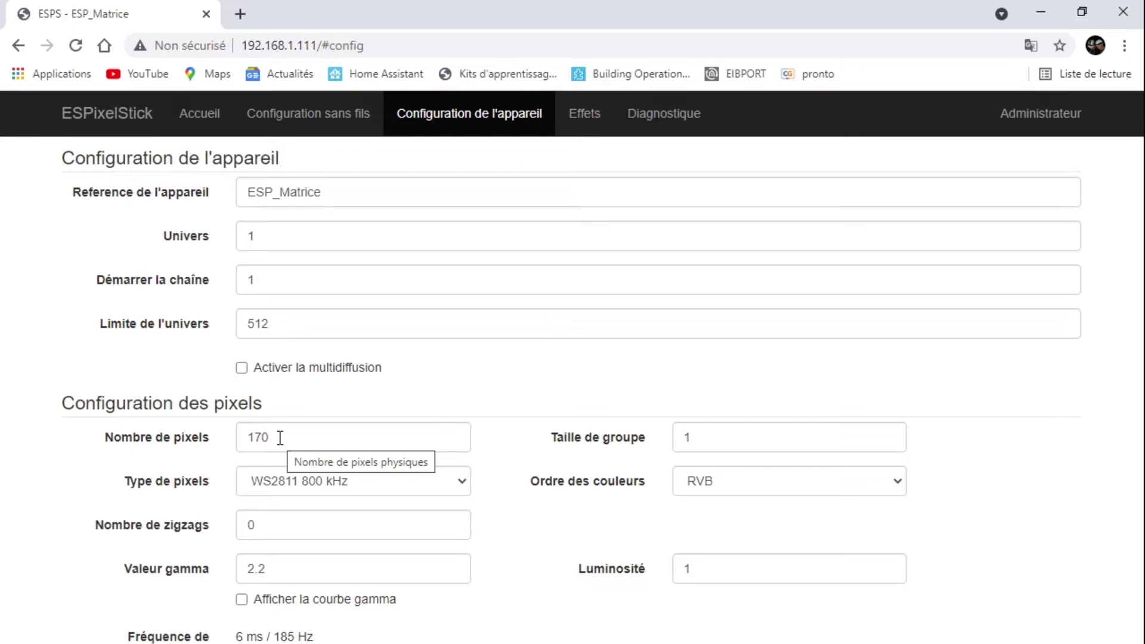
drag(279, 438, 244, 436)
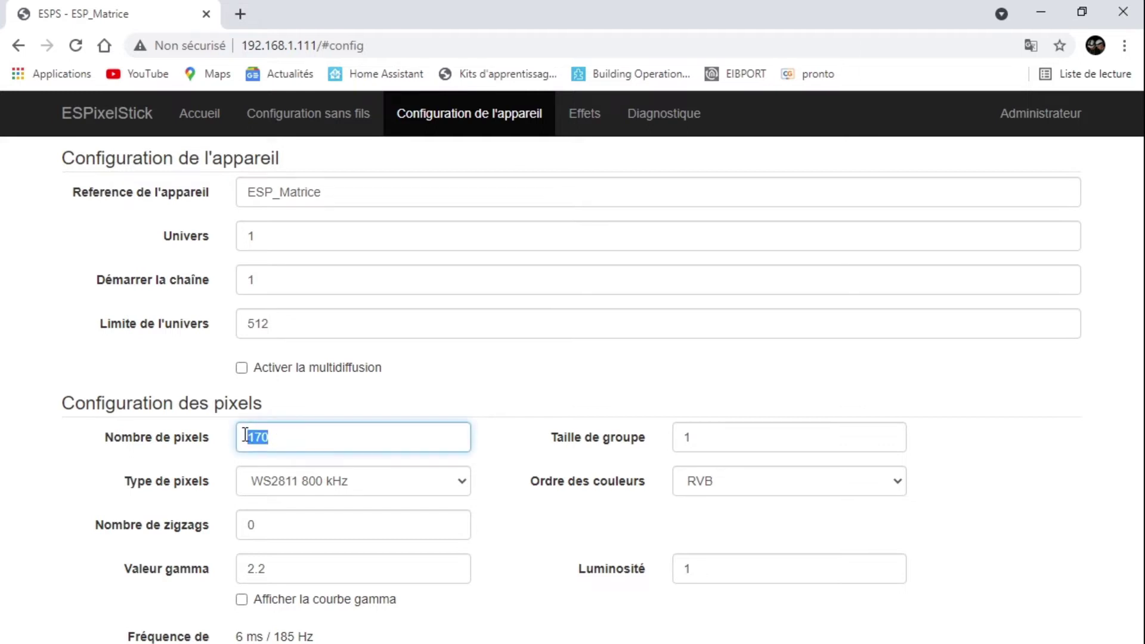
click(295, 439)
drag(276, 440, 227, 439)
text(8)
click(487, 503)
Select WS2811 800 kHz as the pixel type and RVB as the colour order, and review the zigzag and brightness settings.
click(301, 482)
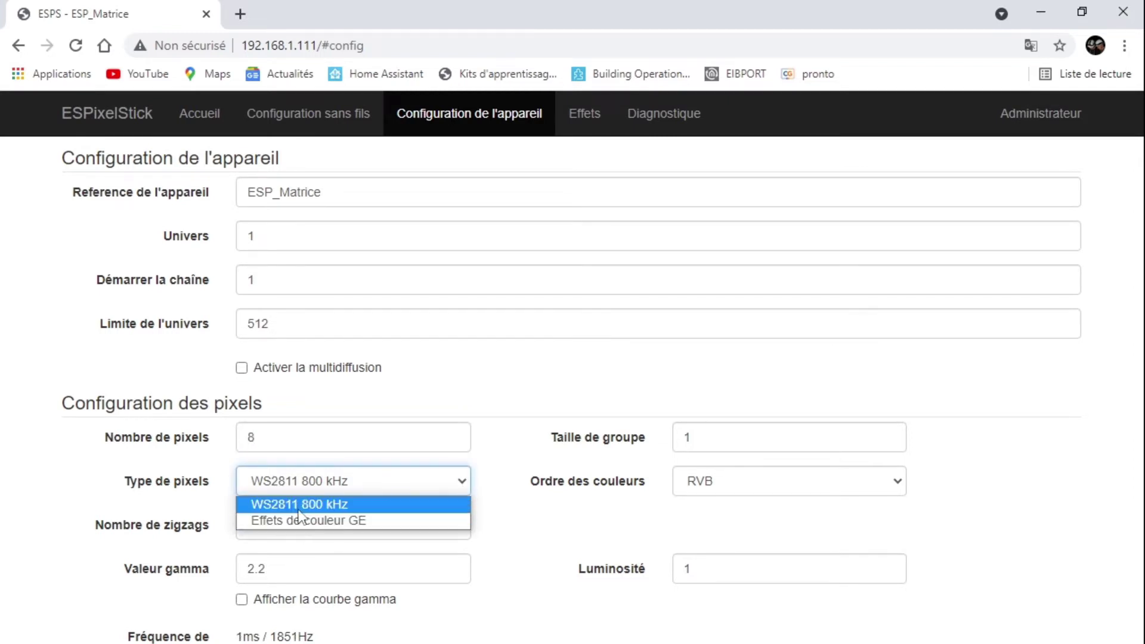
click(299, 507)
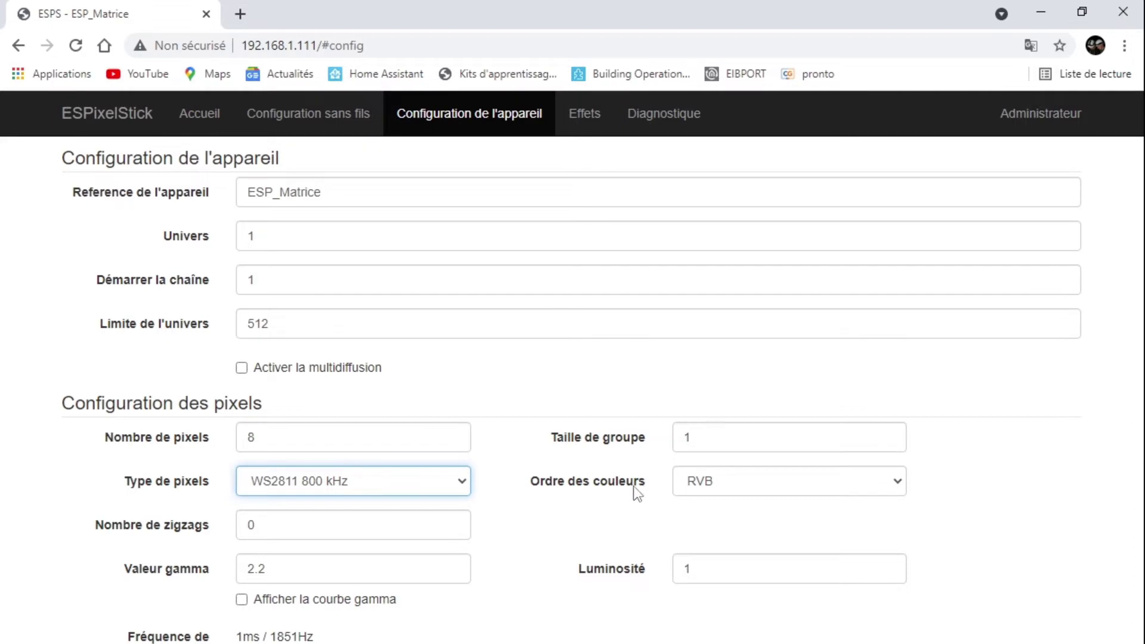
click(690, 488)
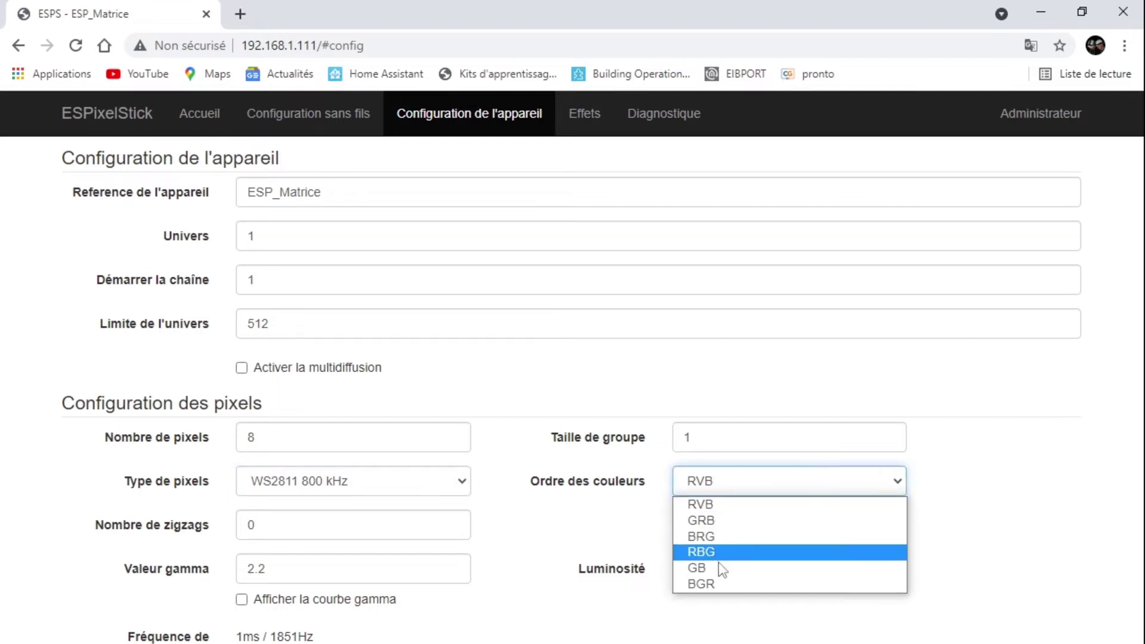
click(728, 503)
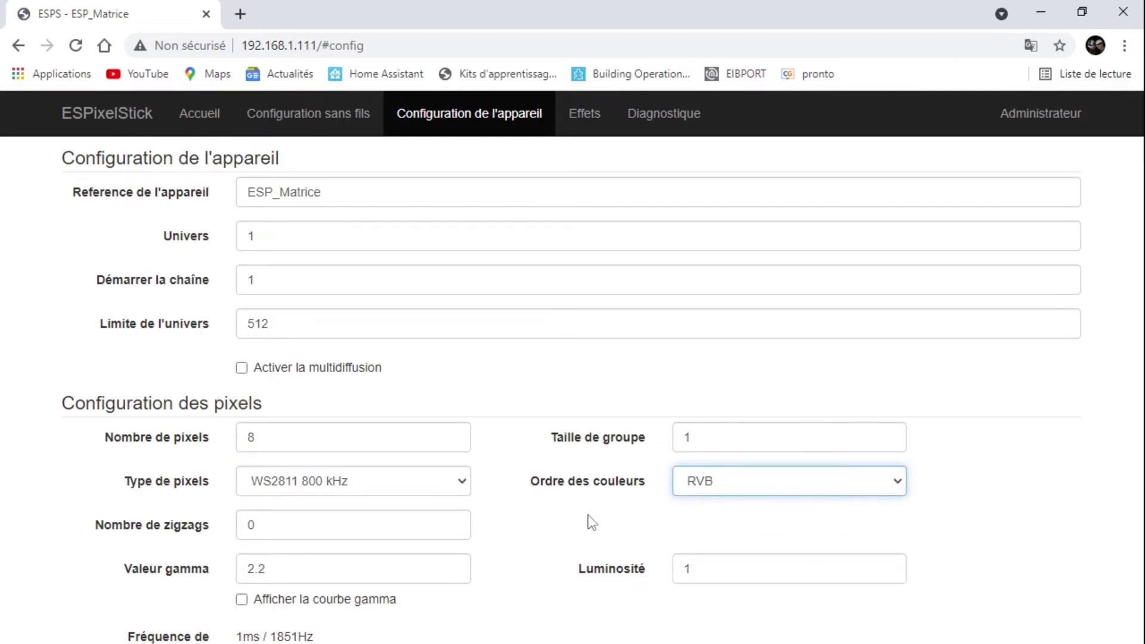
click(389, 516)
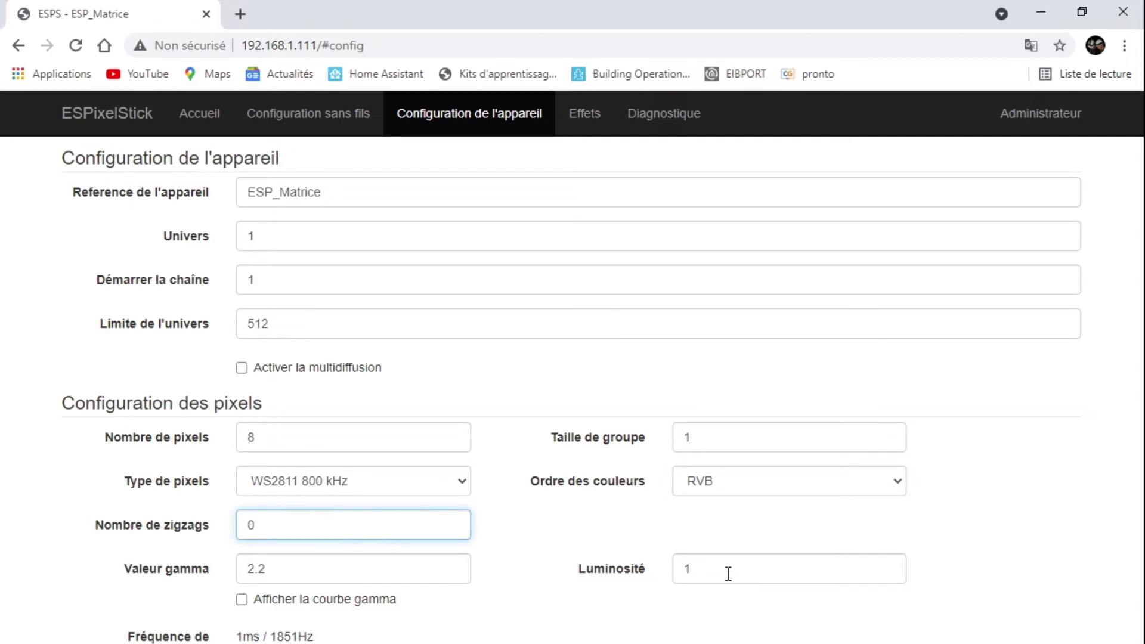
drag(708, 571, 666, 577)
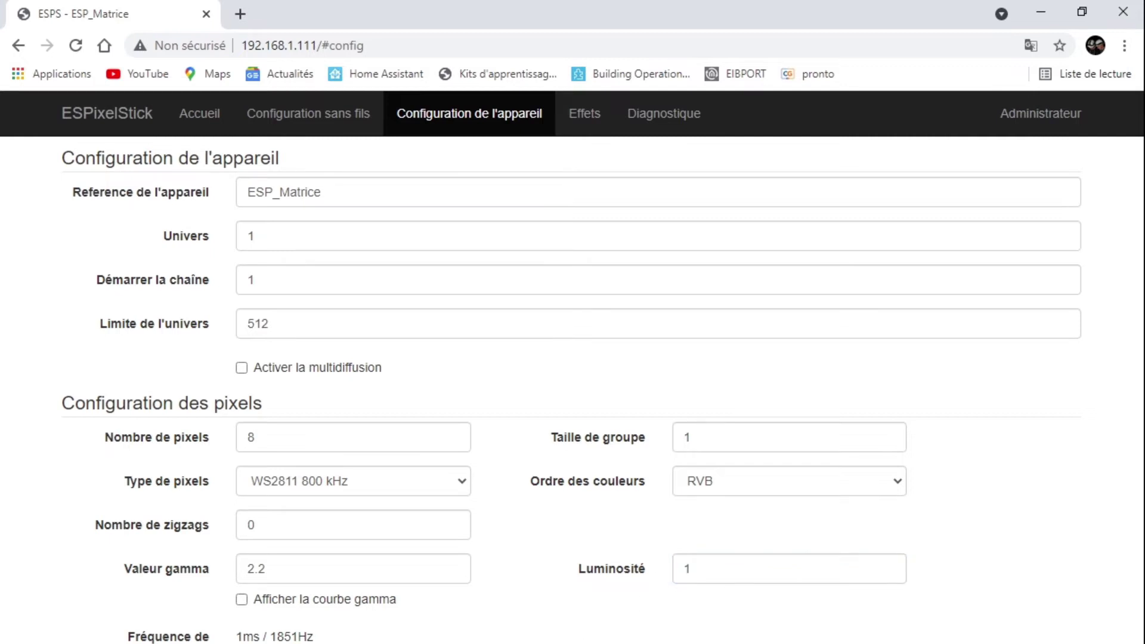
View the available effect options and recheck the board's IP address in the network status.
click(559, 119)
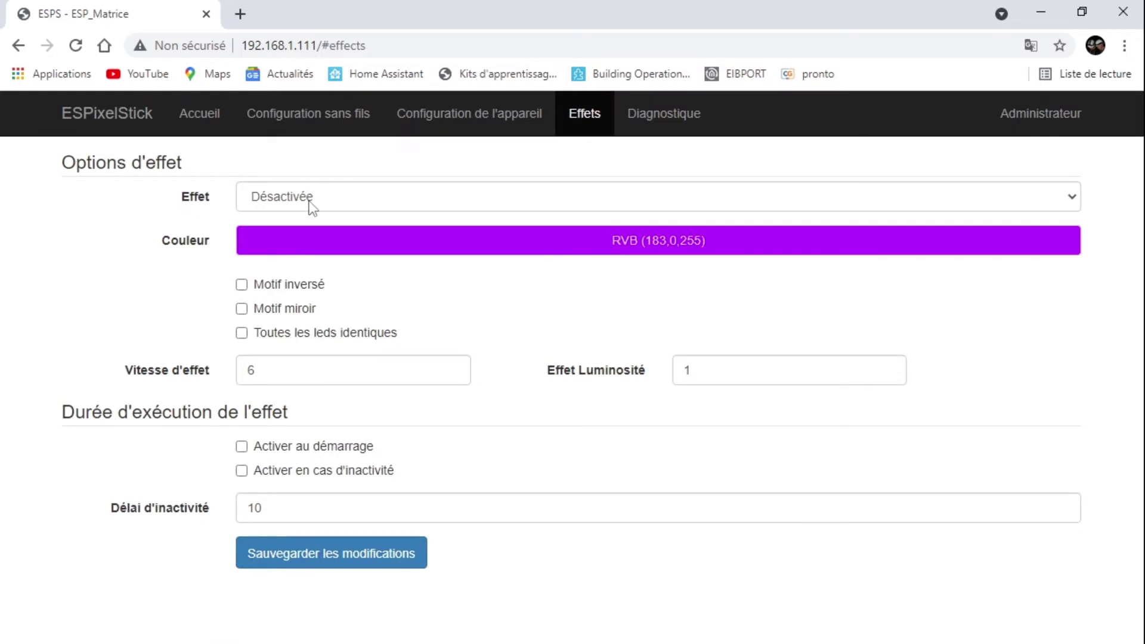
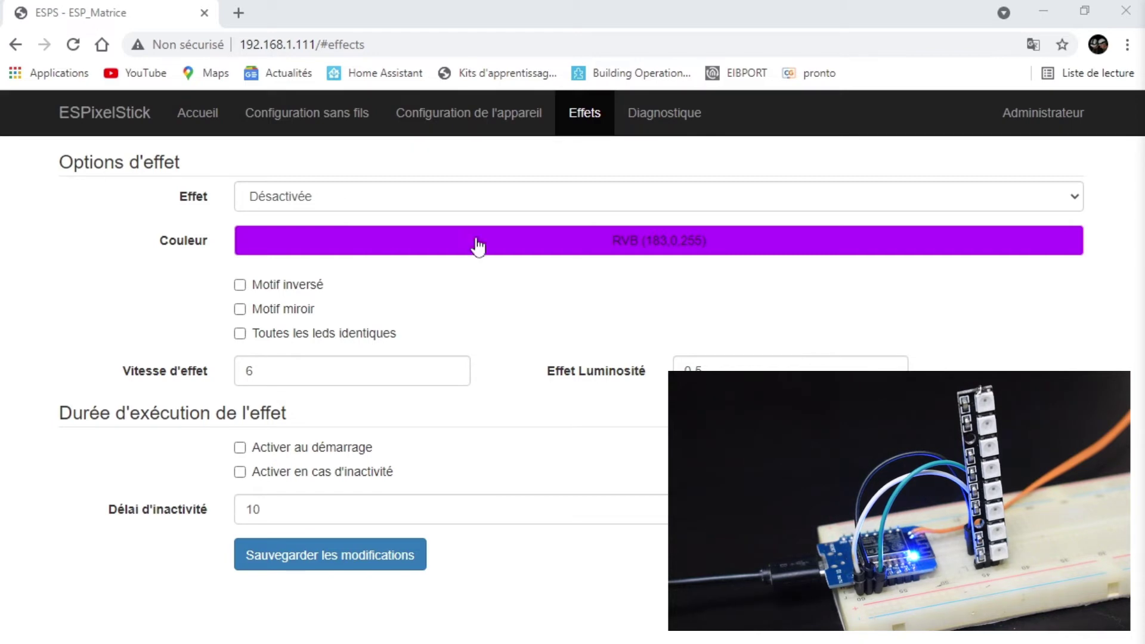
click(179, 115)
drag(310, 226, 292, 226)
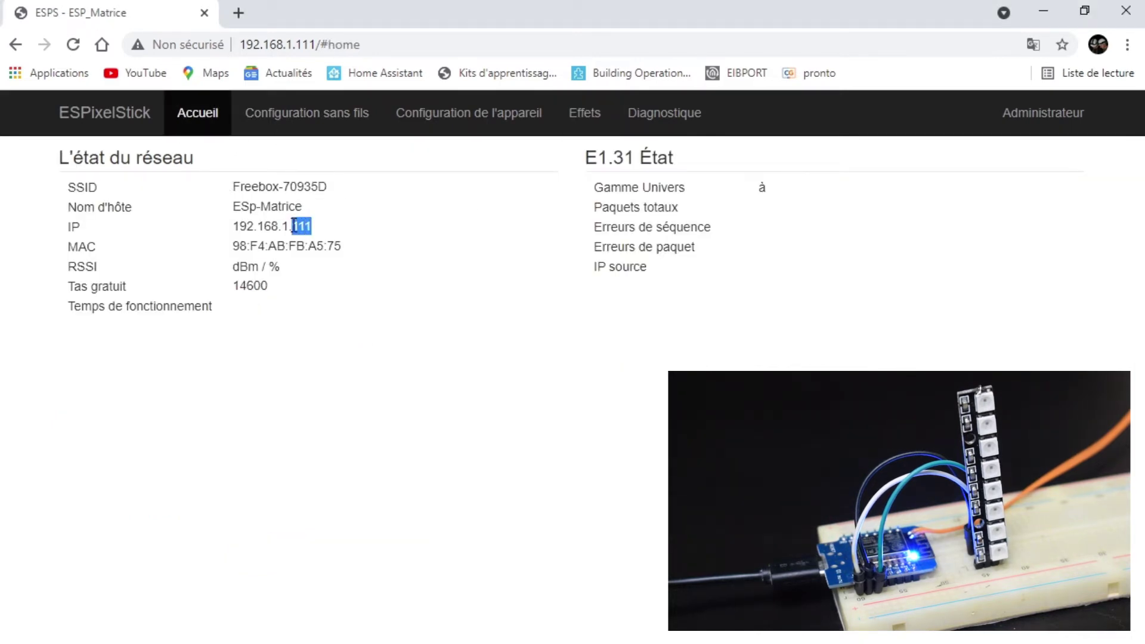
click(384, 243)
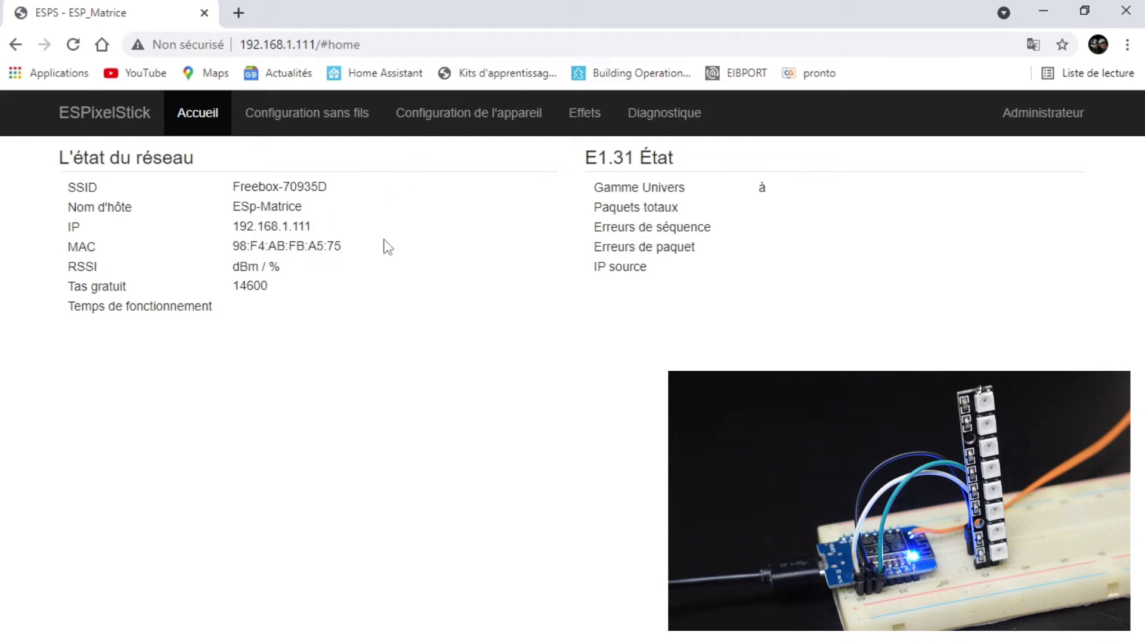
Set the LED effect to Solide and choose the preset red as its colour.
click(598, 133)
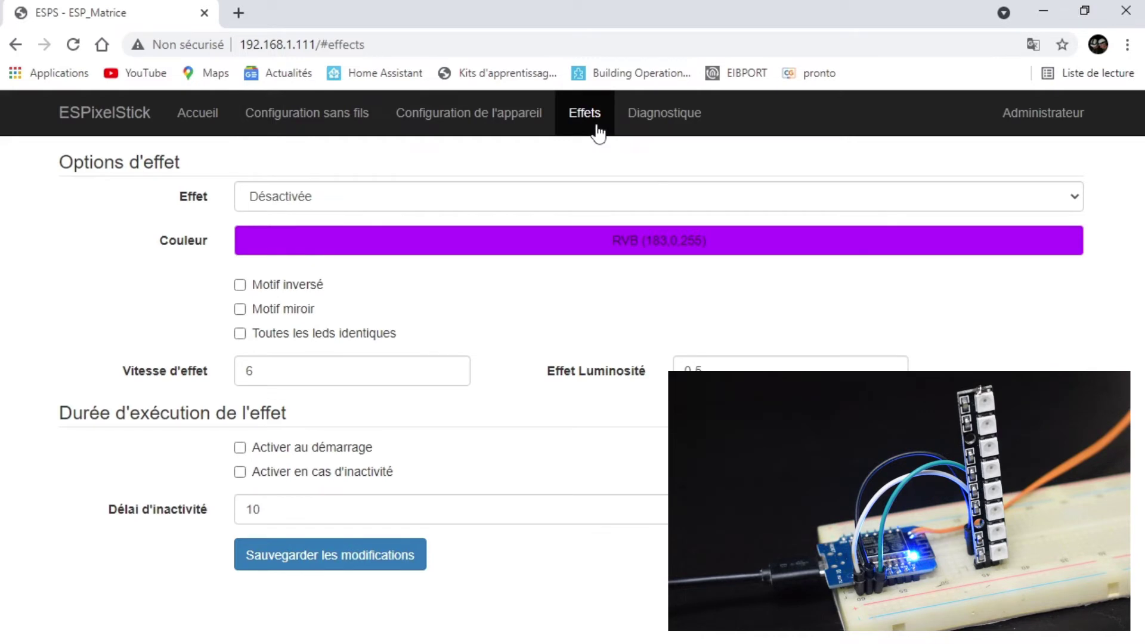
click(542, 195)
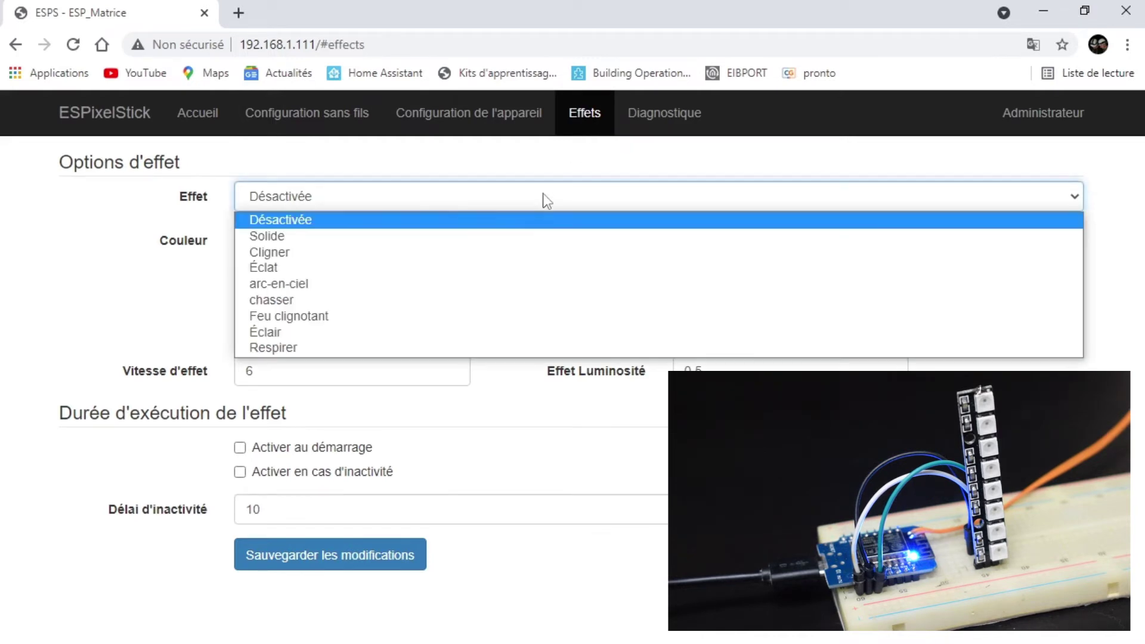
click(519, 237)
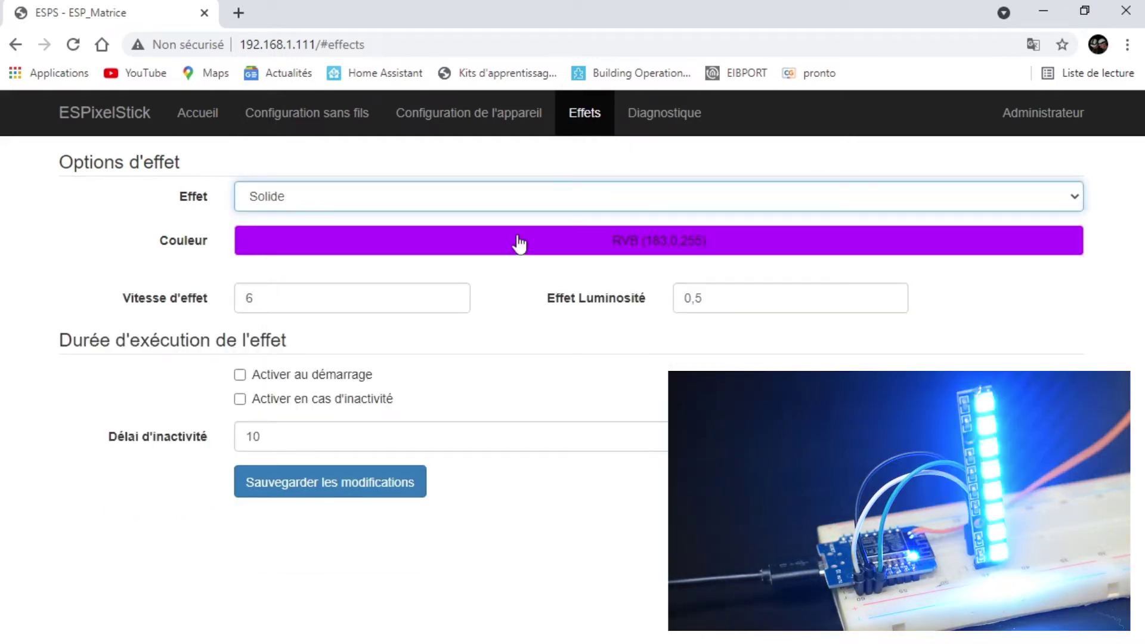
click(589, 244)
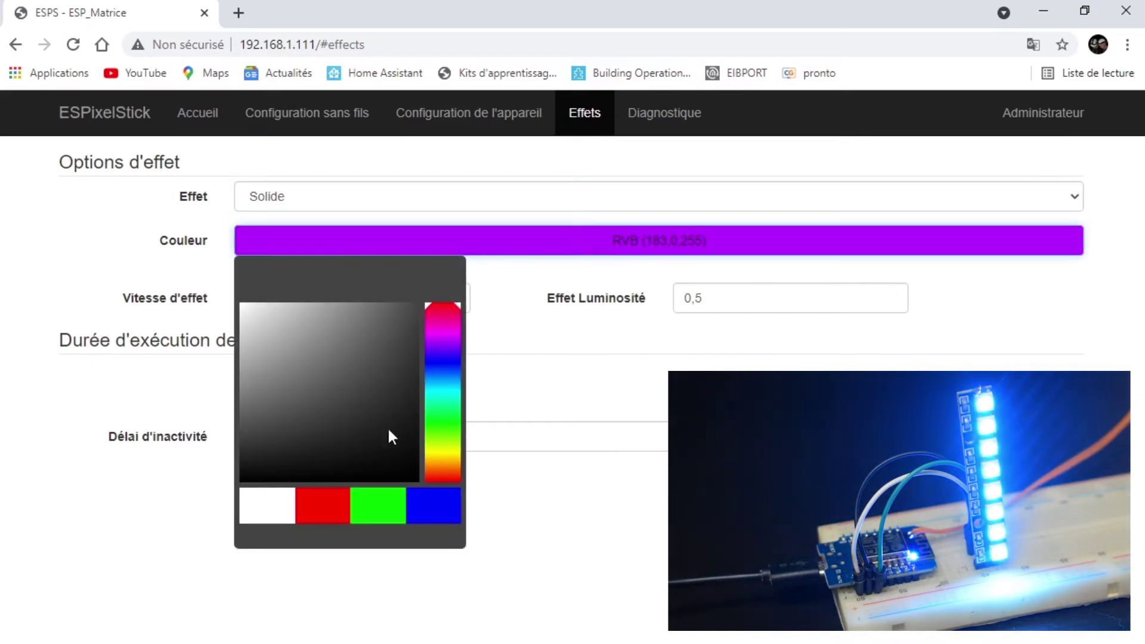
click(331, 503)
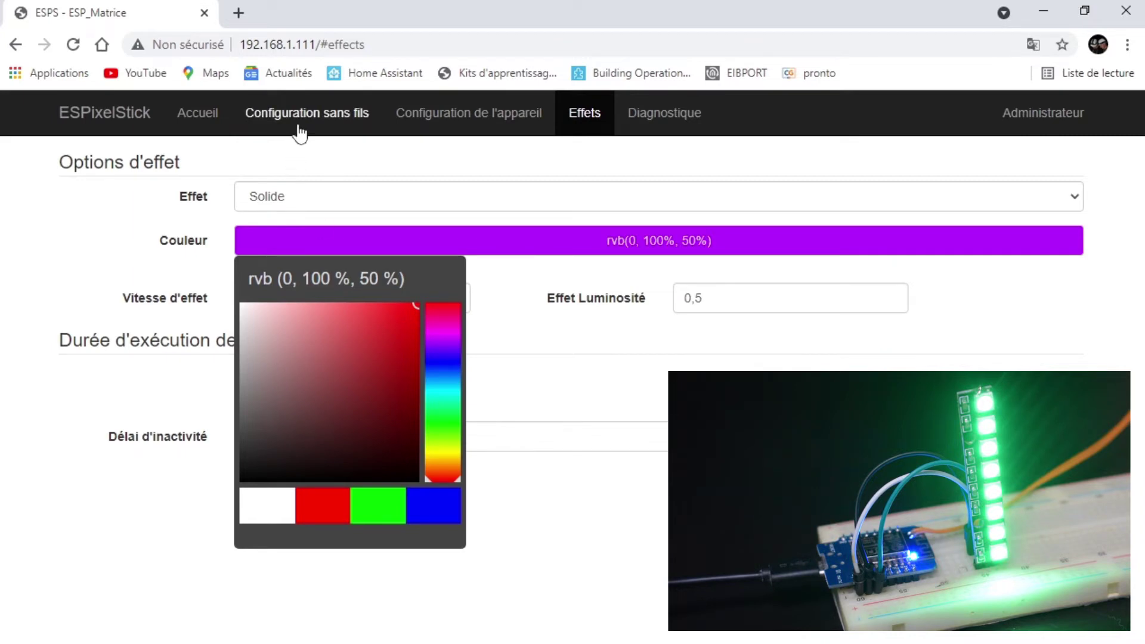
Change the pixel colour order to GRB in the device configuration and save the changes.
click(403, 130)
scroll(489, 197, down, 3)
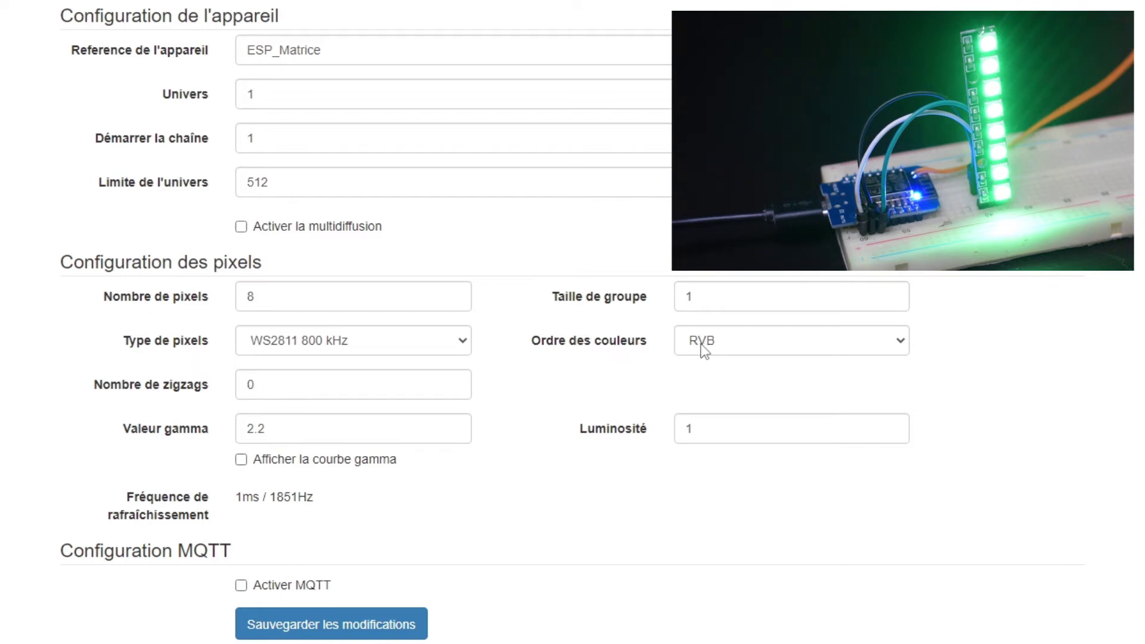
drag(530, 343, 625, 344)
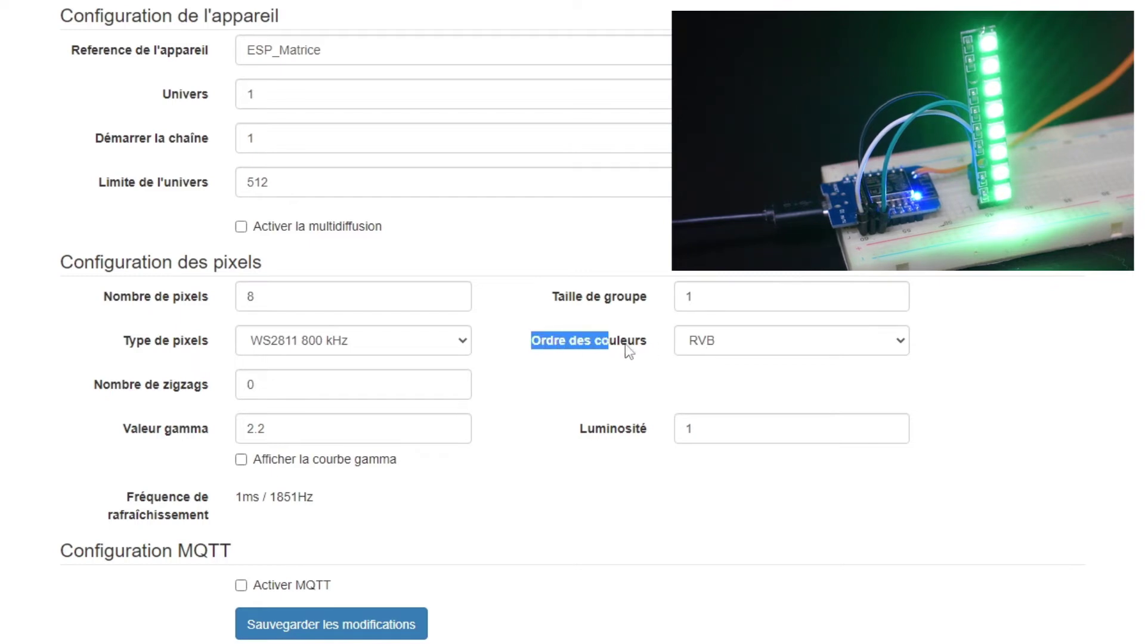
click(694, 346)
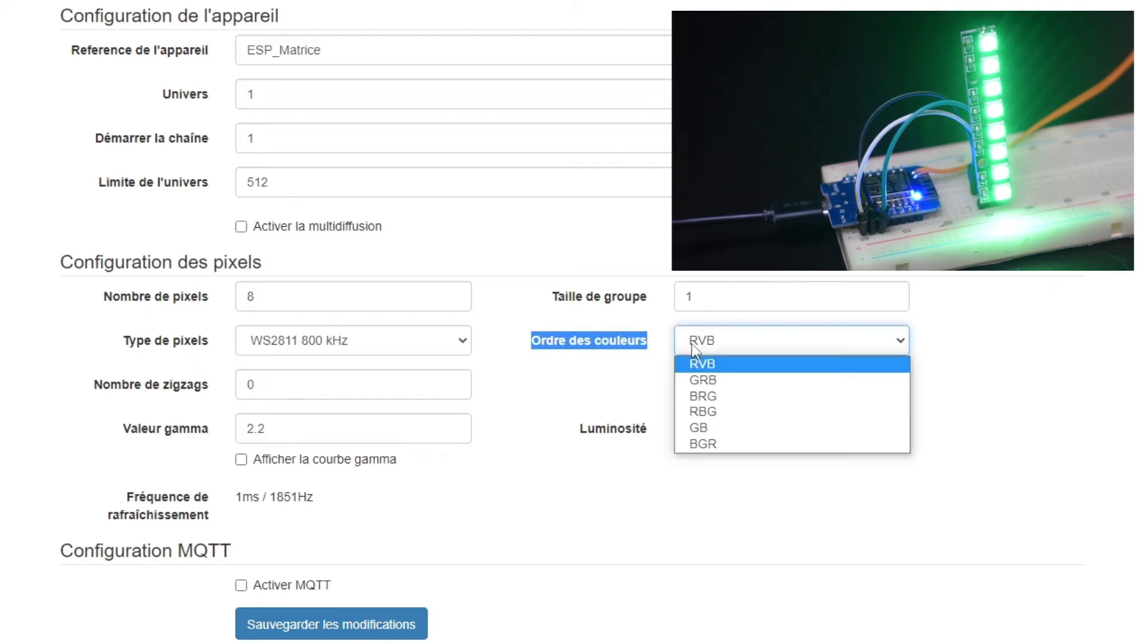
click(711, 383)
click(724, 349)
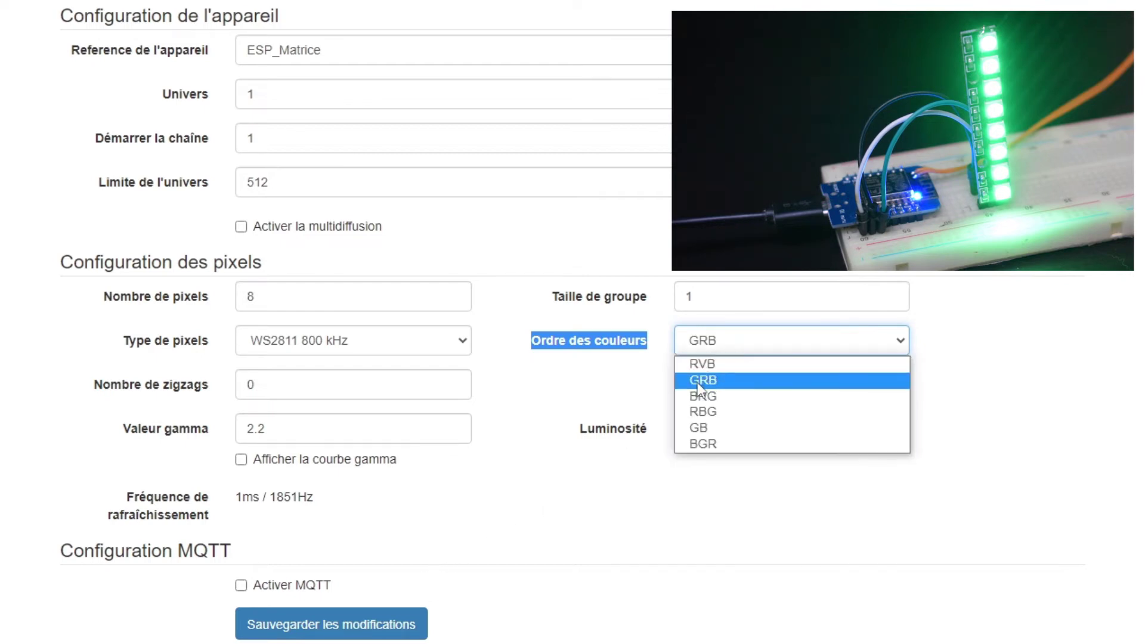
click(696, 381)
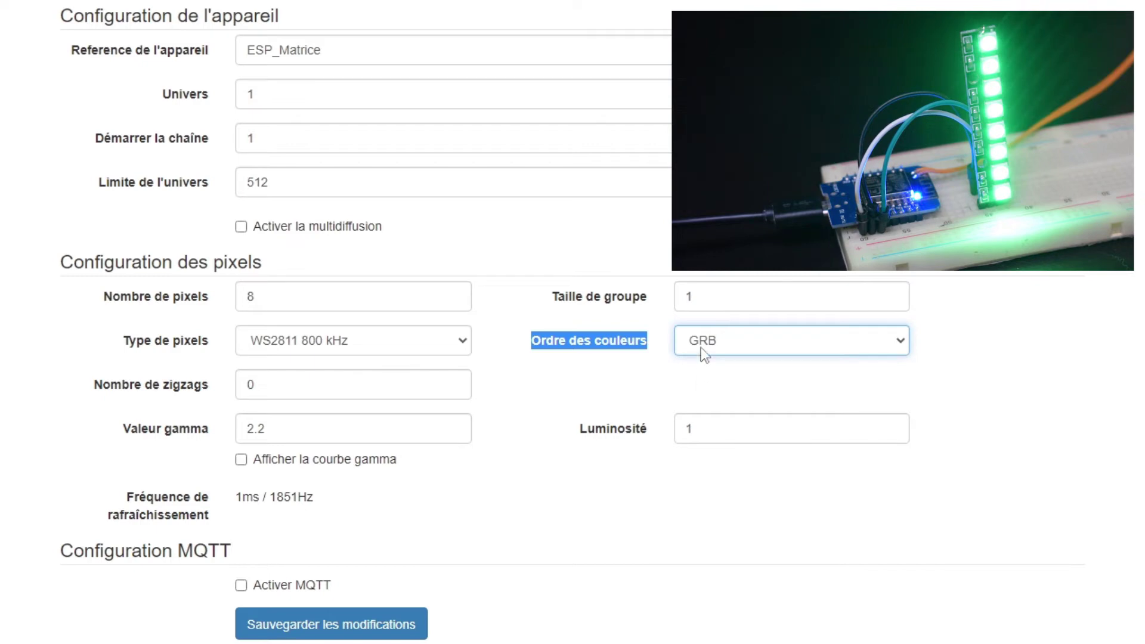
click(403, 634)
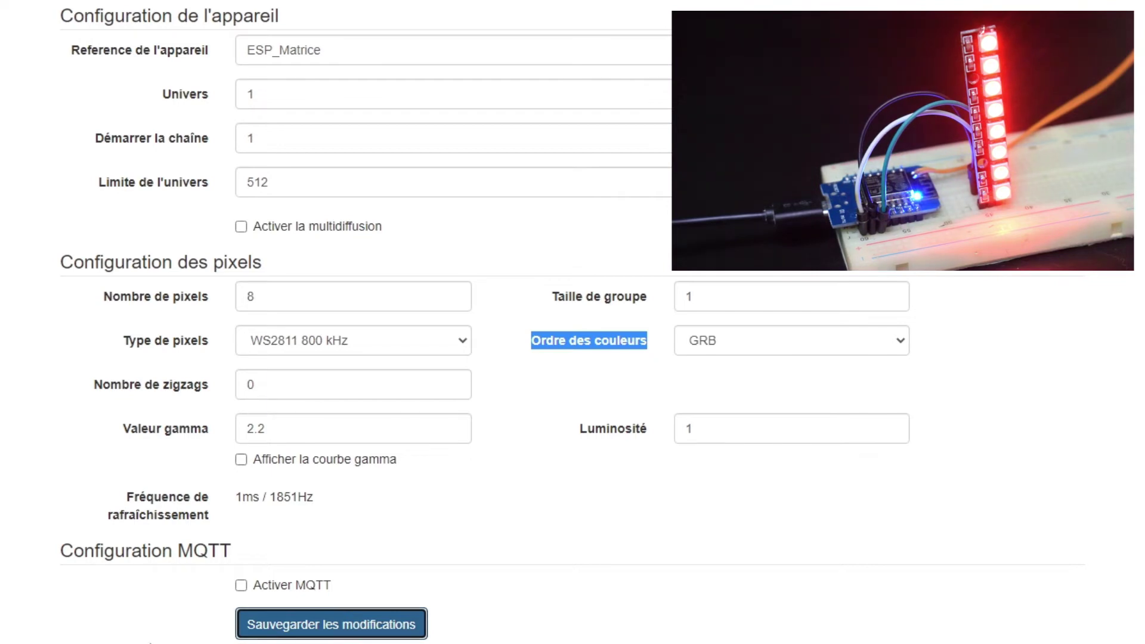
Test the solid effect's colour with preset green (0, 255, 0) followed by preset blue (0, 0, 255).
scroll(476, 107, up, 2)
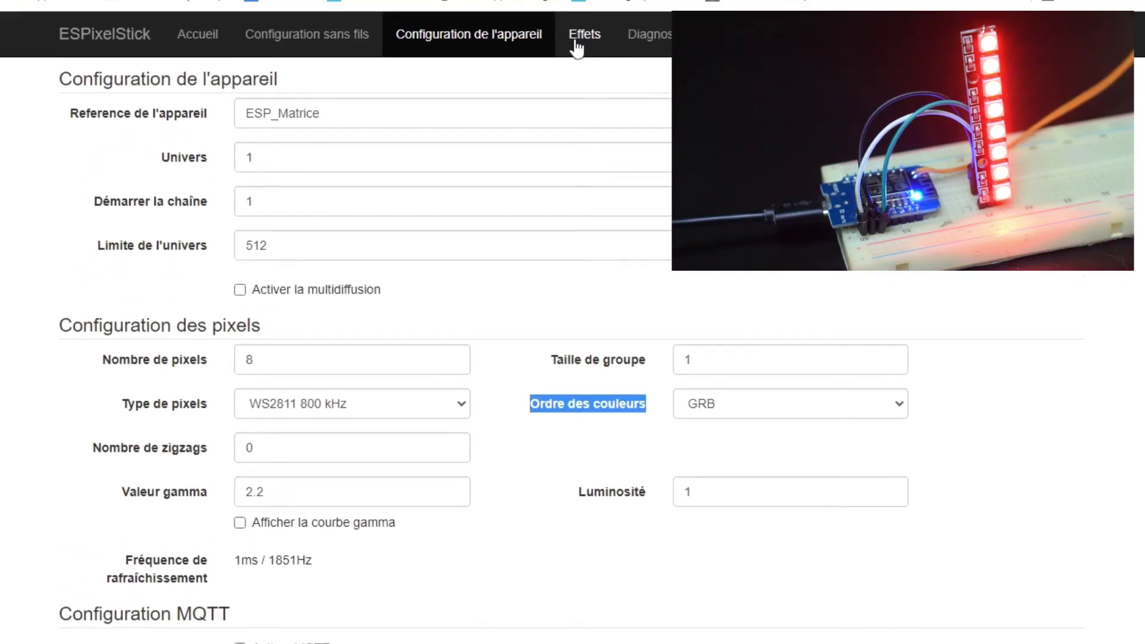
click(582, 37)
click(484, 154)
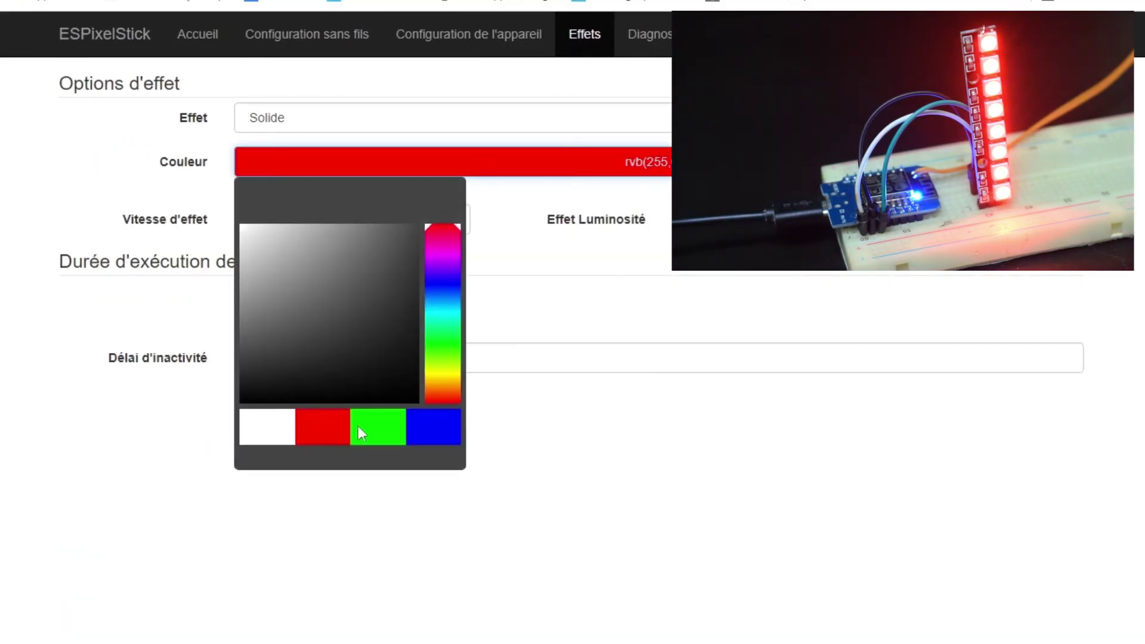
click(374, 438)
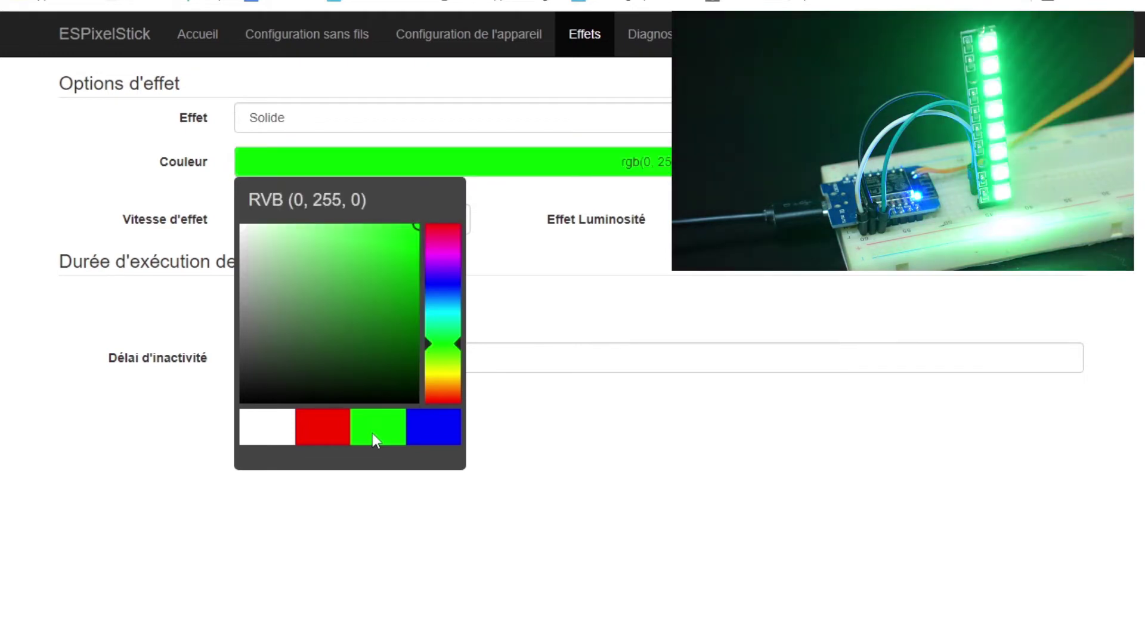
click(435, 431)
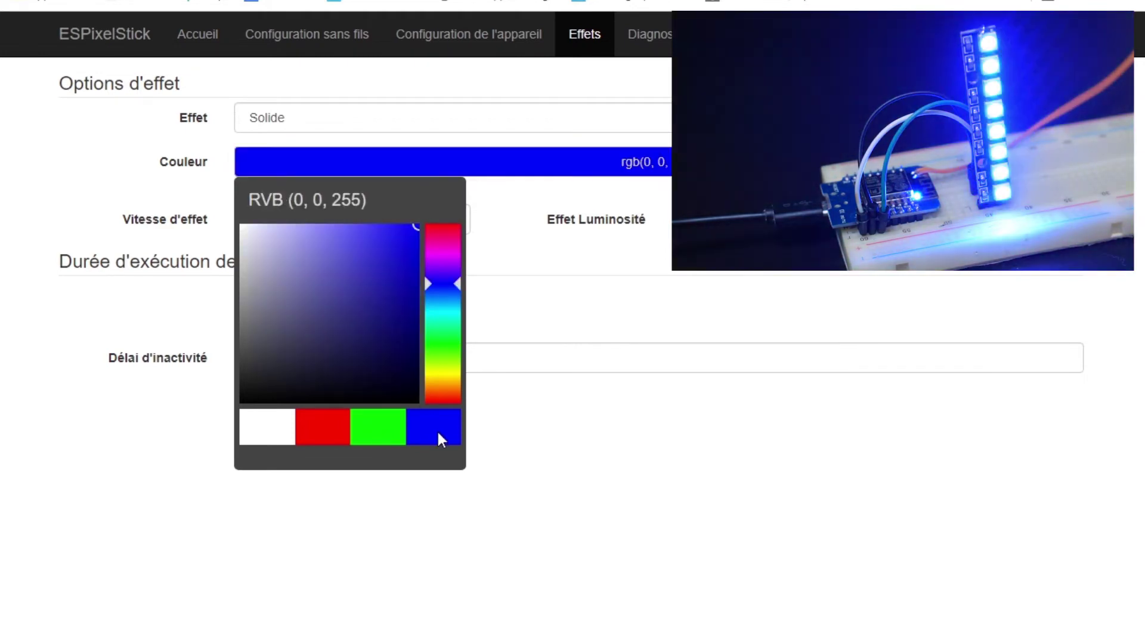
Set the LED effect to chasser with an effect speed of 5.
click(496, 468)
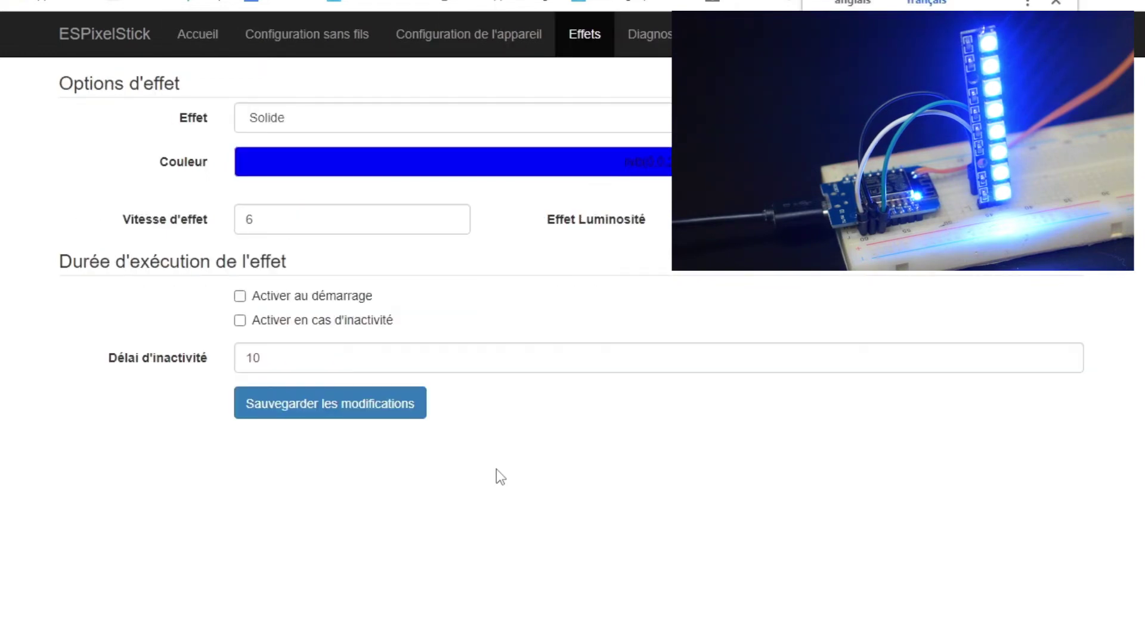
click(477, 130)
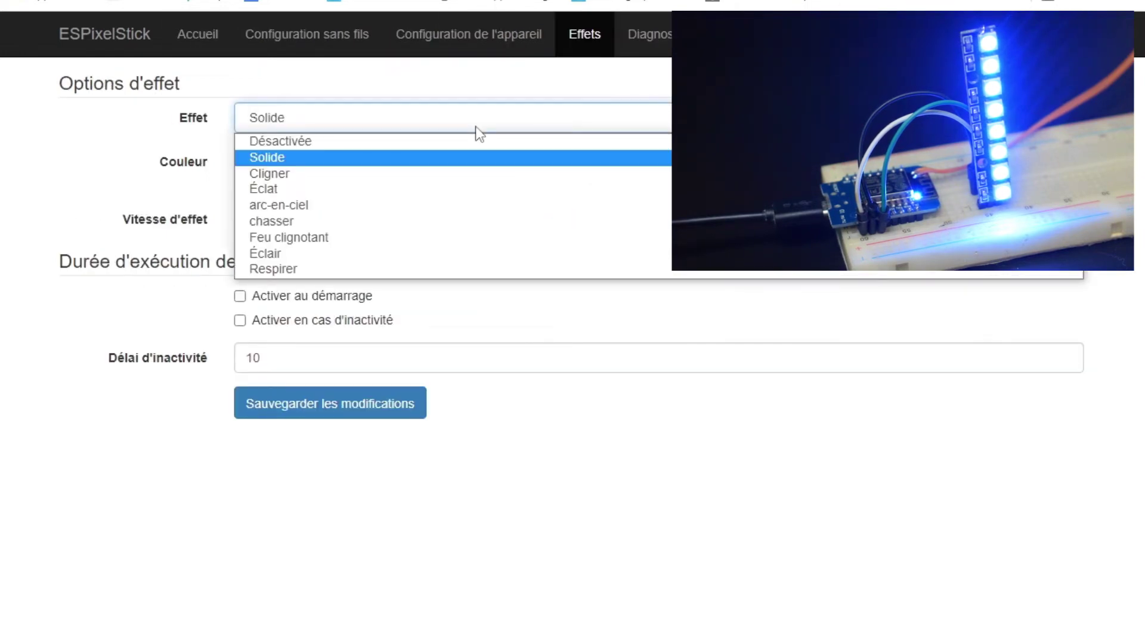
click(416, 220)
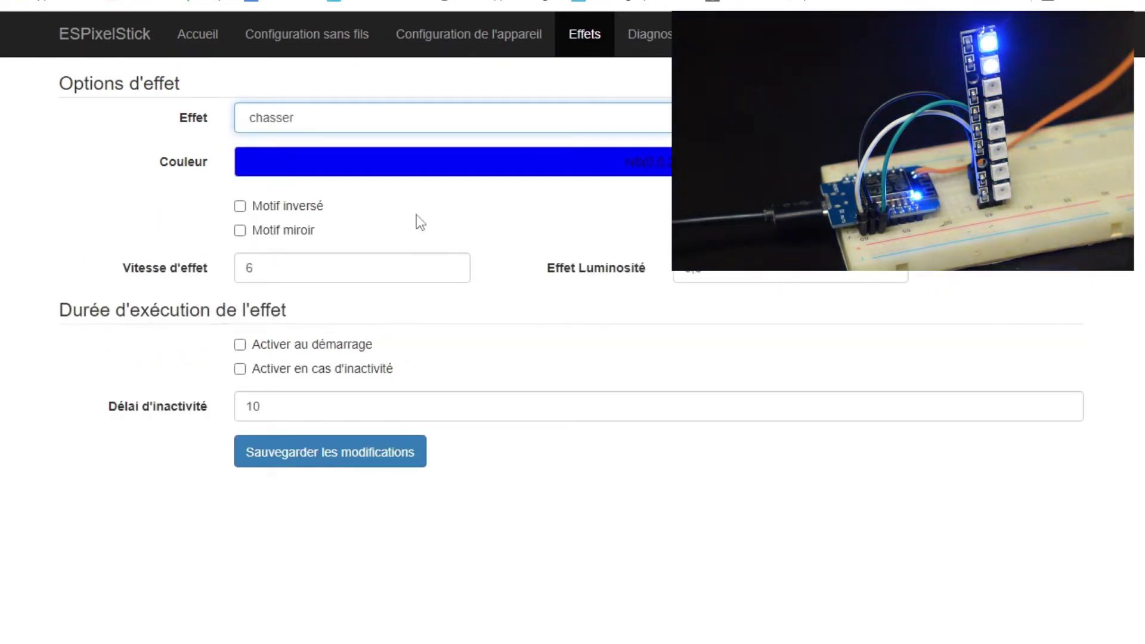
drag(255, 268, 113, 274)
text(5)
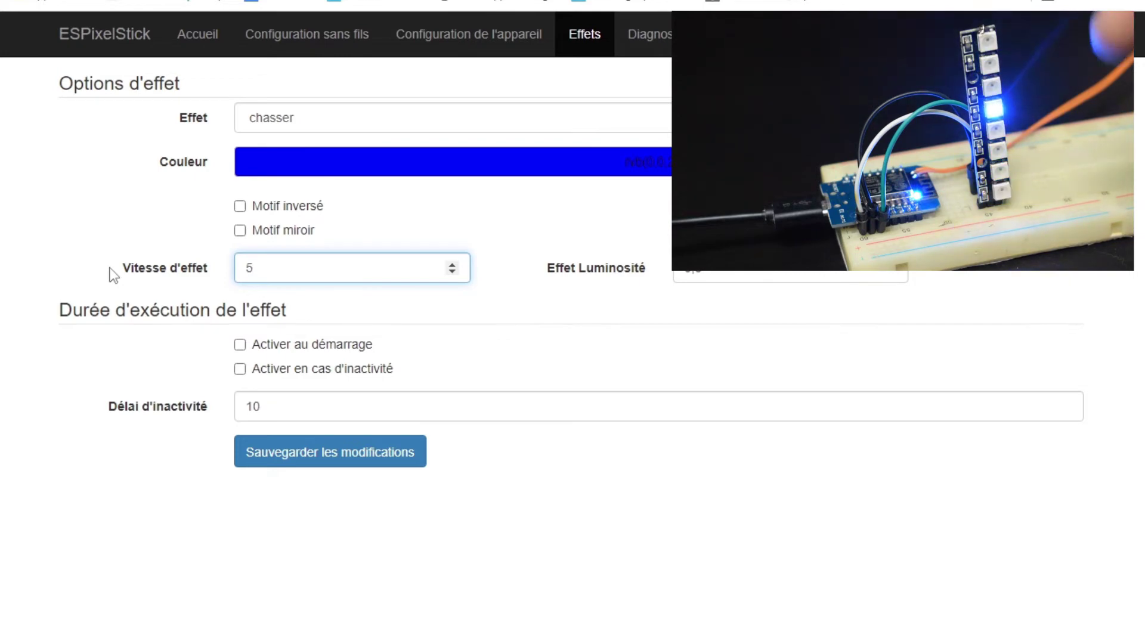
Test the chase effect's colour with the white, blue, green and red presets, finishing on custom pink RGB (255, 0, 199).
click(516, 165)
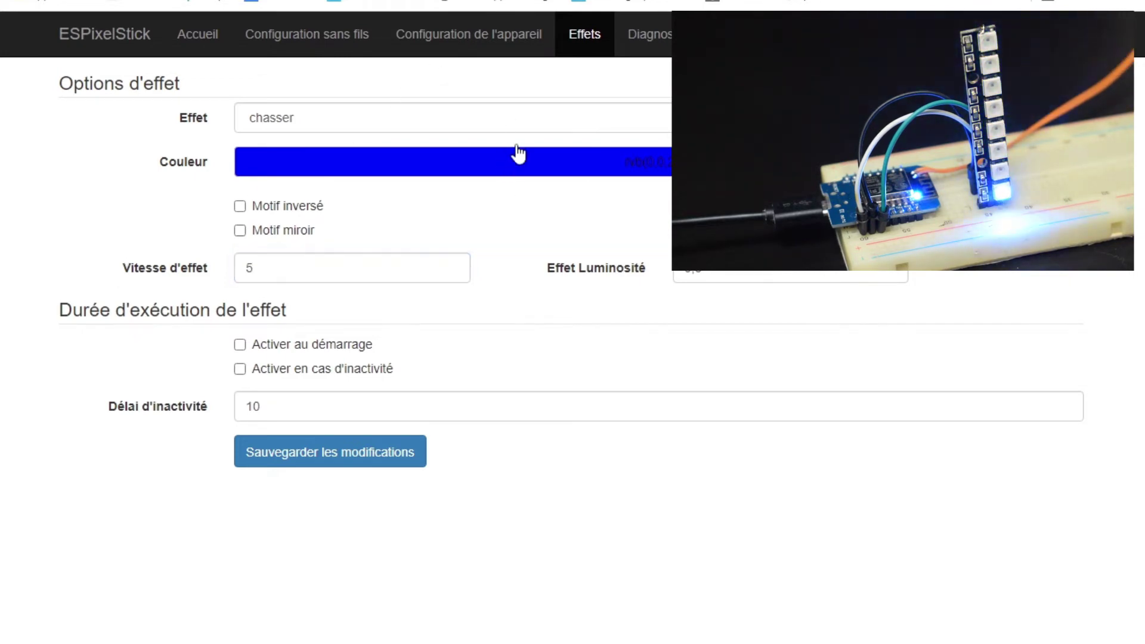
click(514, 170)
mouse_move(446, 259)
mouse_down()
mouse_move(452, 267)
mouse_move(453, 256)
mouse_up()
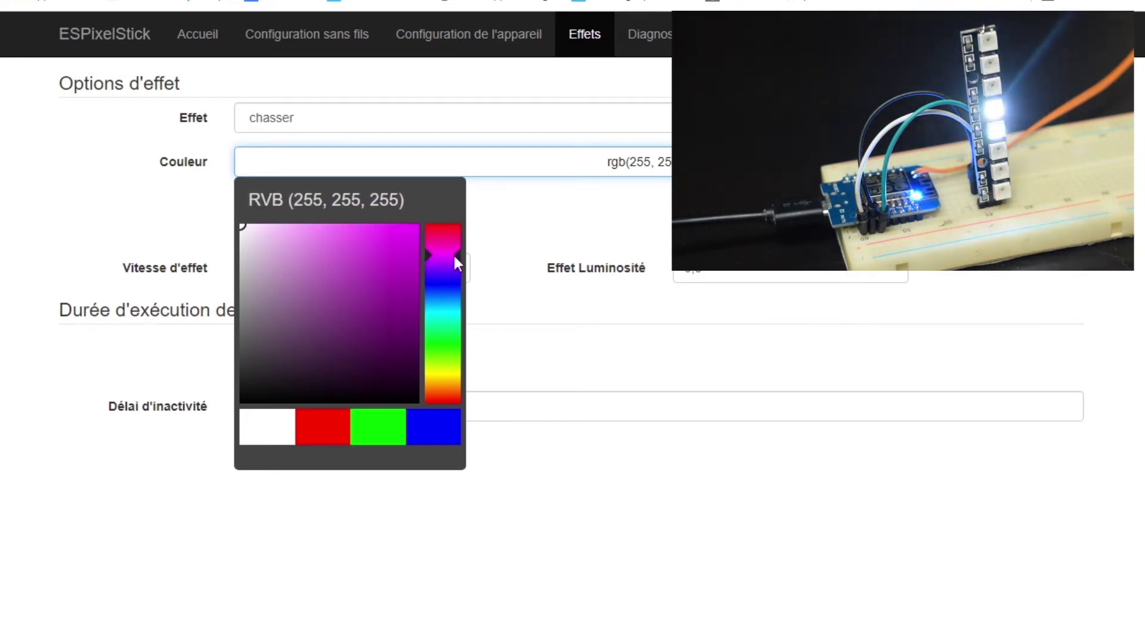
click(442, 425)
click(393, 430)
click(316, 429)
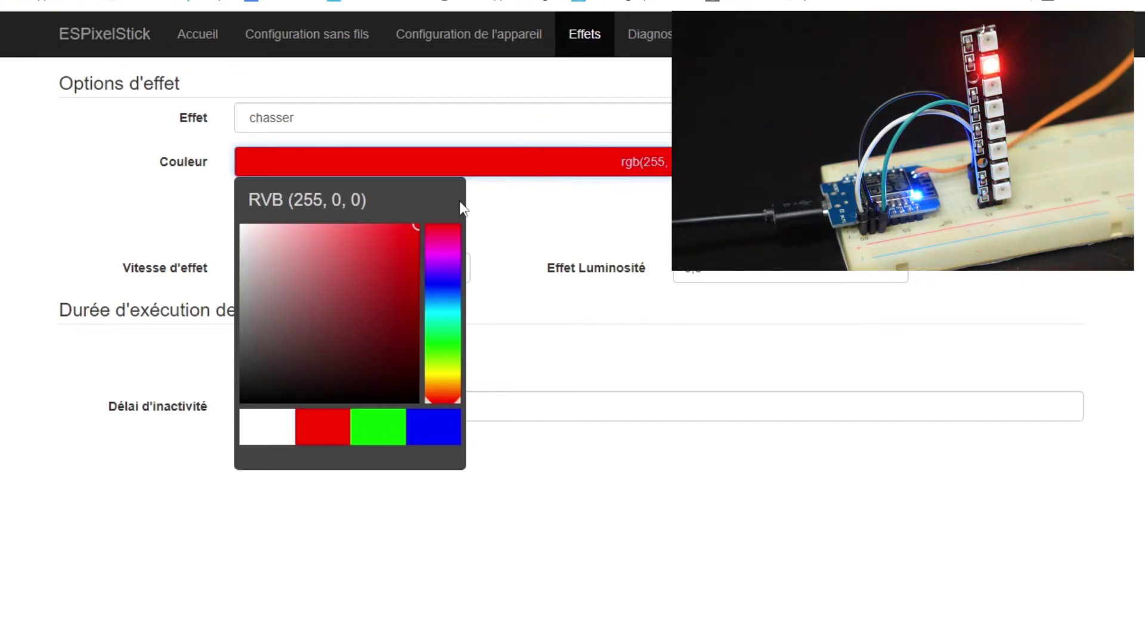
drag(440, 256, 477, 255)
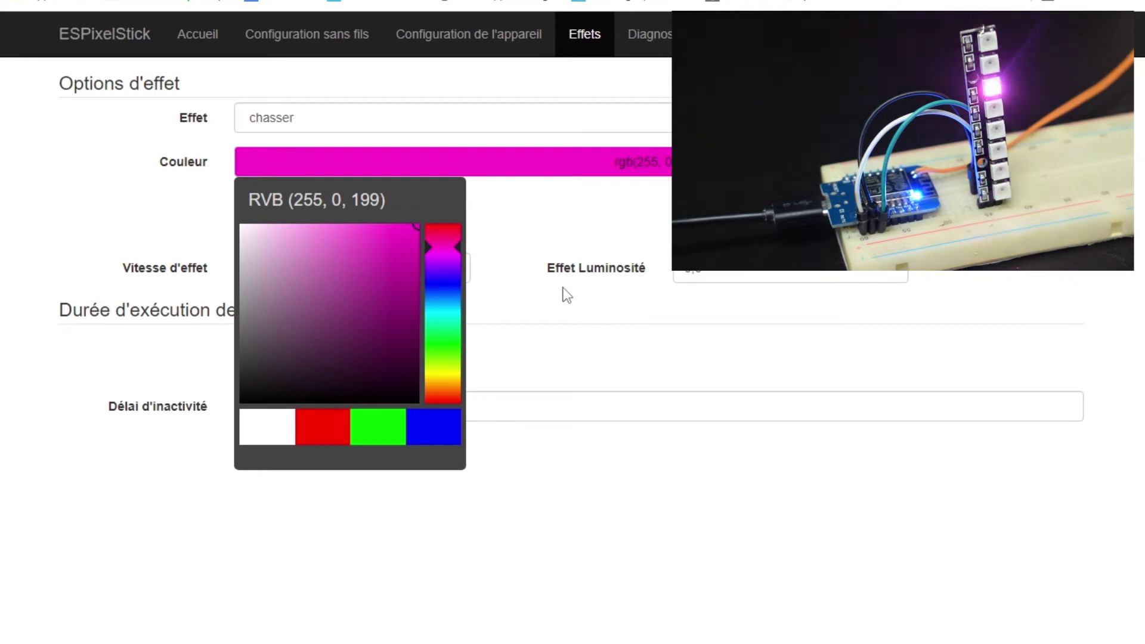
key(F5)
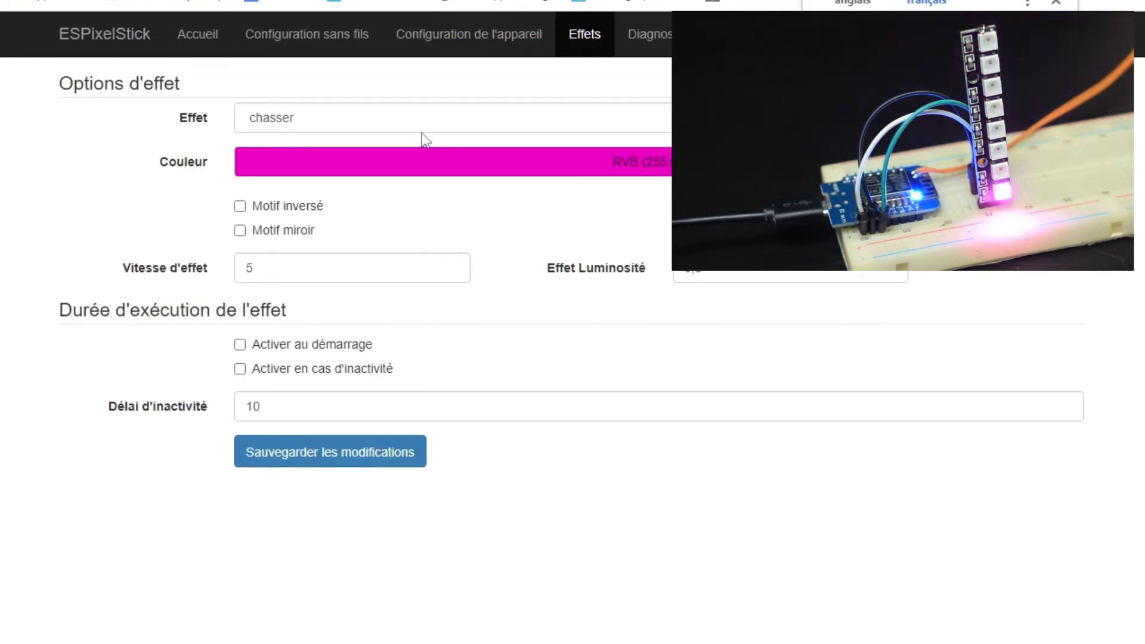
Change the LED effect to arc-en-ciel.
click(428, 114)
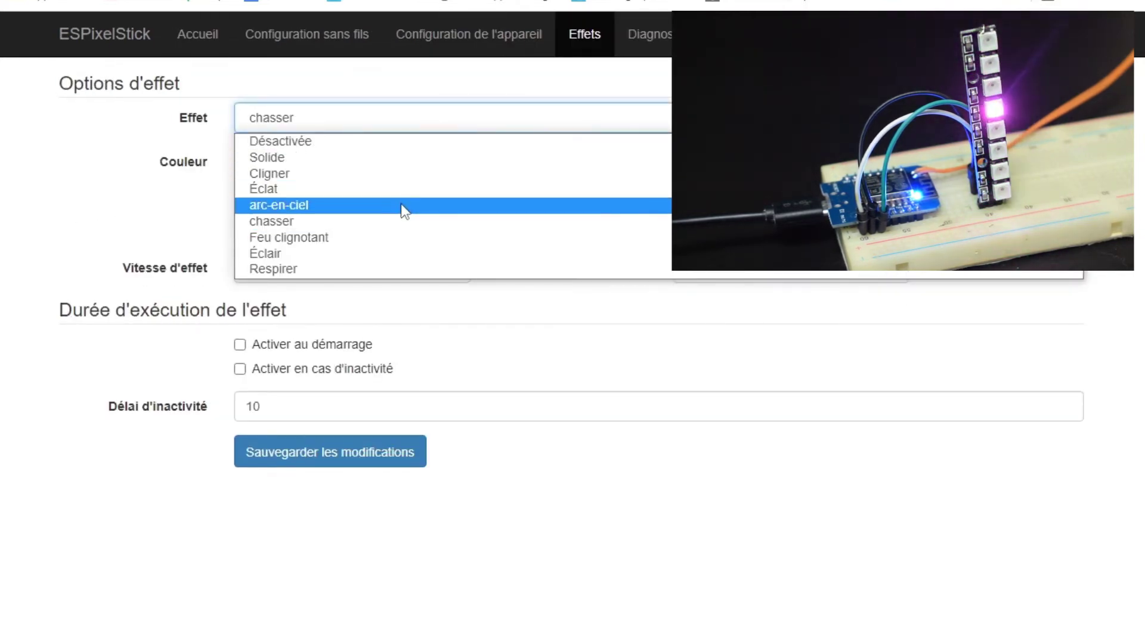
click(400, 203)
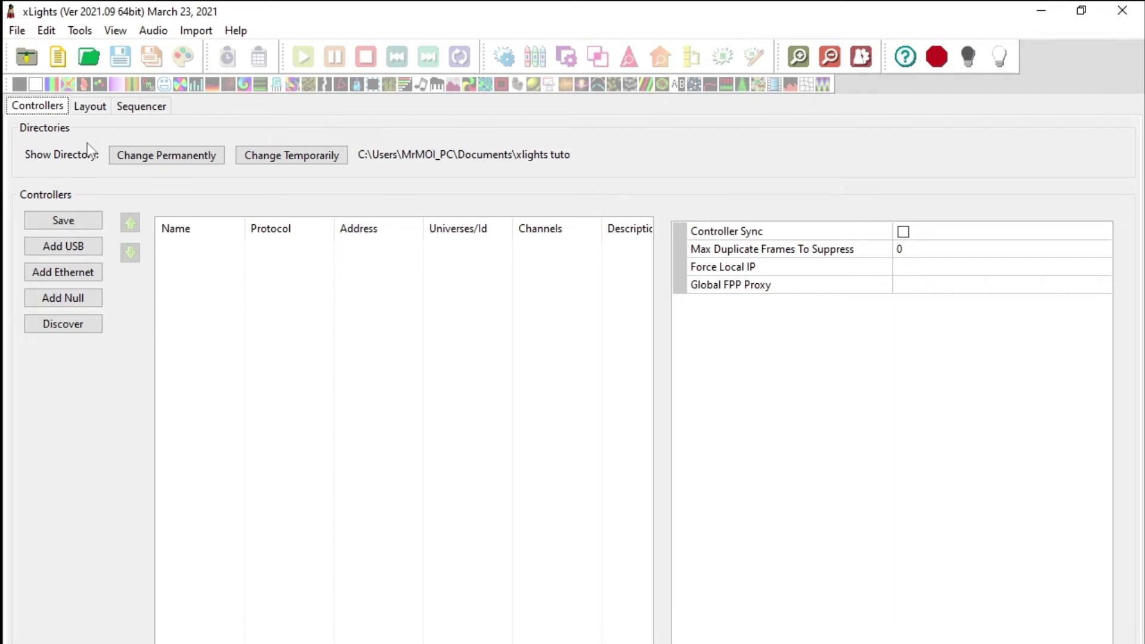
Switch to xLights and look through its layout, sequencer and controllers pages.
click(94, 109)
click(130, 110)
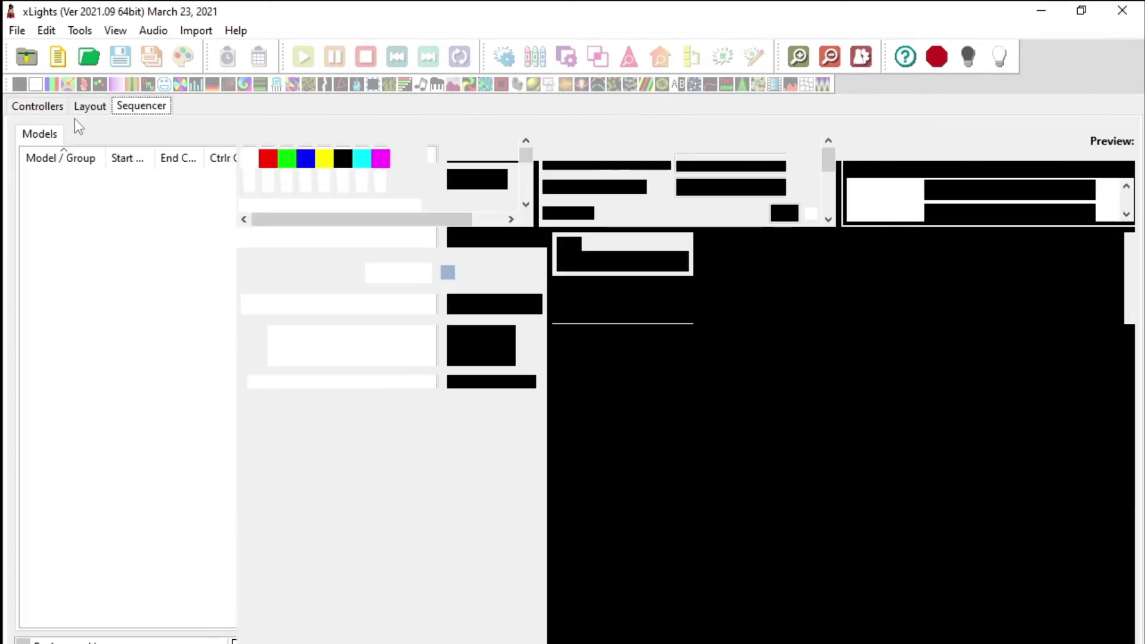
click(42, 107)
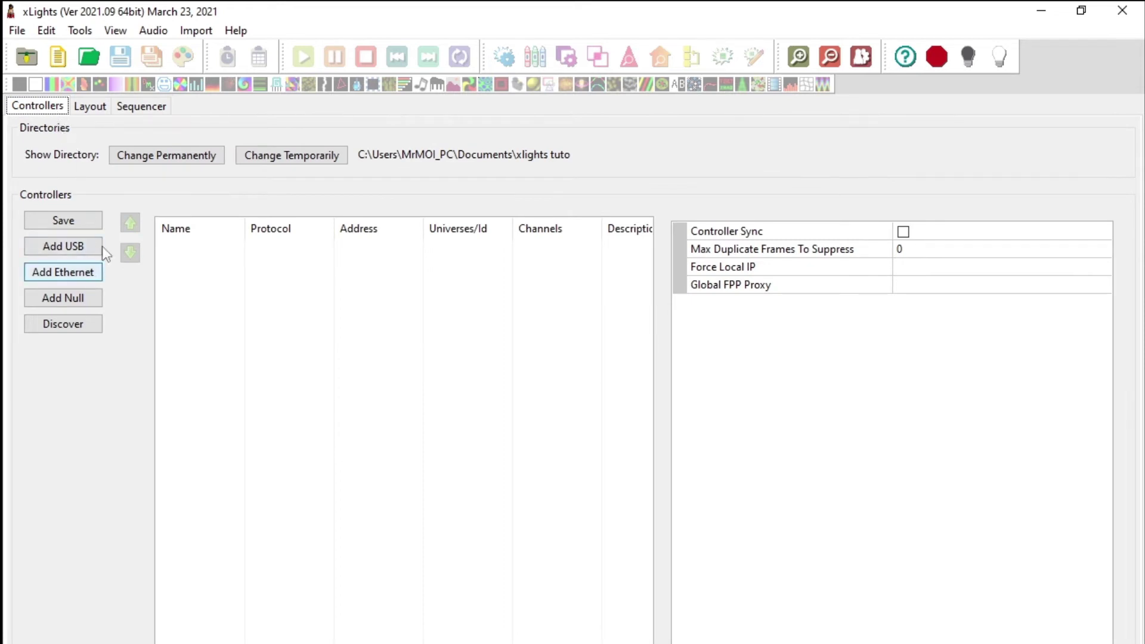
Draw a horizontal Single Line model in the empty layout preview.
click(83, 110)
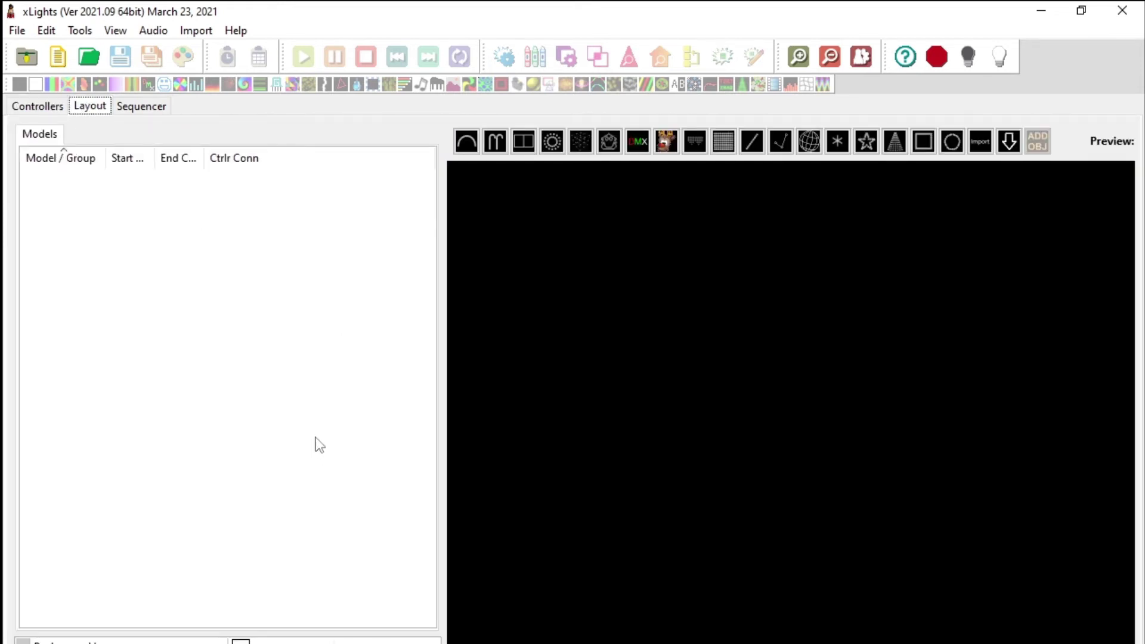
click(746, 149)
drag(635, 327, 771, 327)
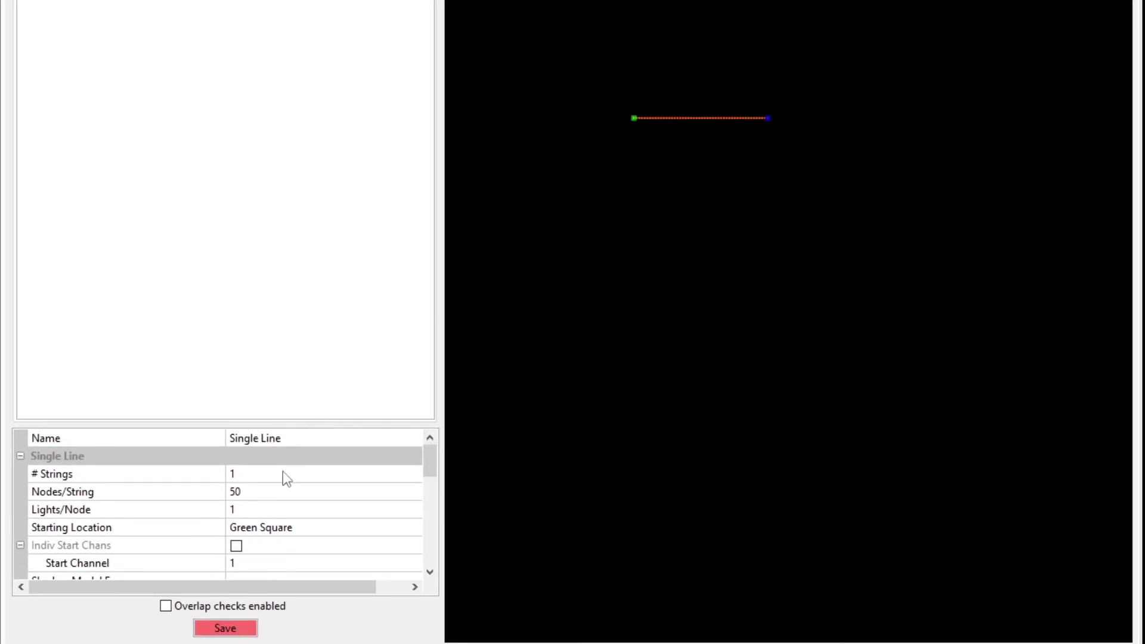
Set the Single Line model to 8 nodes per string and save the layout.
scroll(266, 473, down, 1)
scroll(243, 457, up, 1)
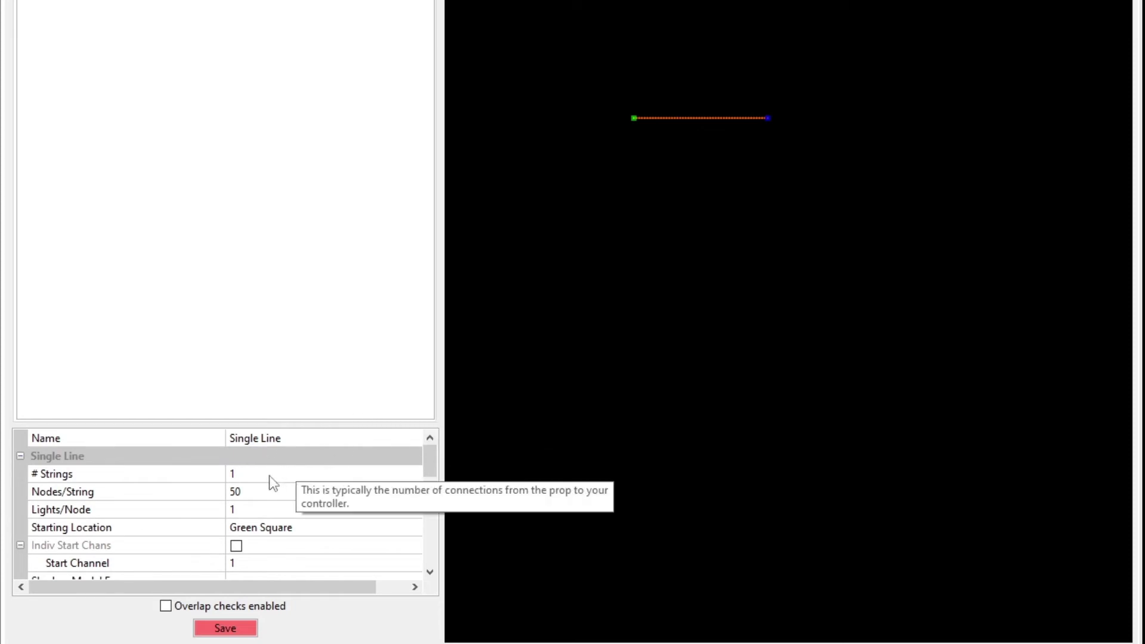
click(245, 495)
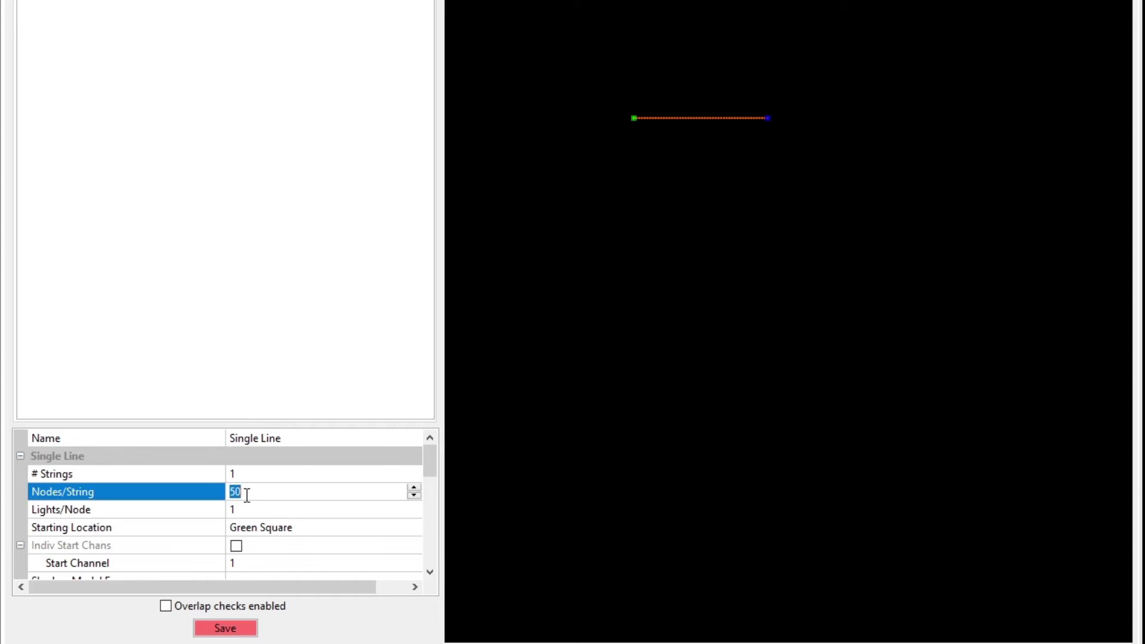
text(8)
click(257, 633)
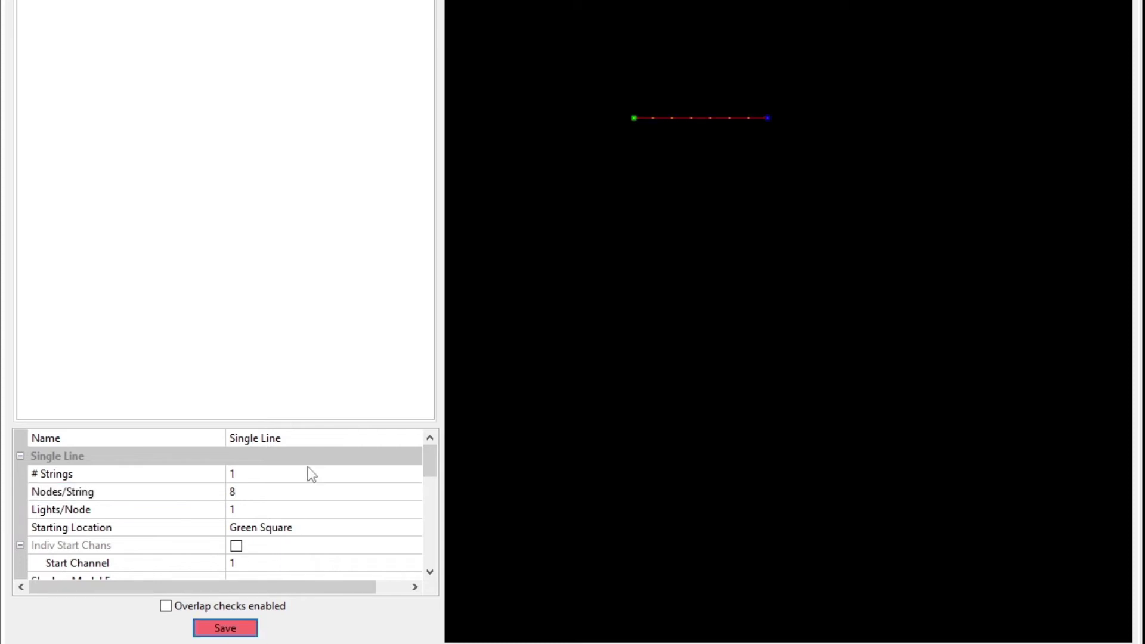
scroll(296, 485, down, 5)
scroll(295, 493, down, 3)
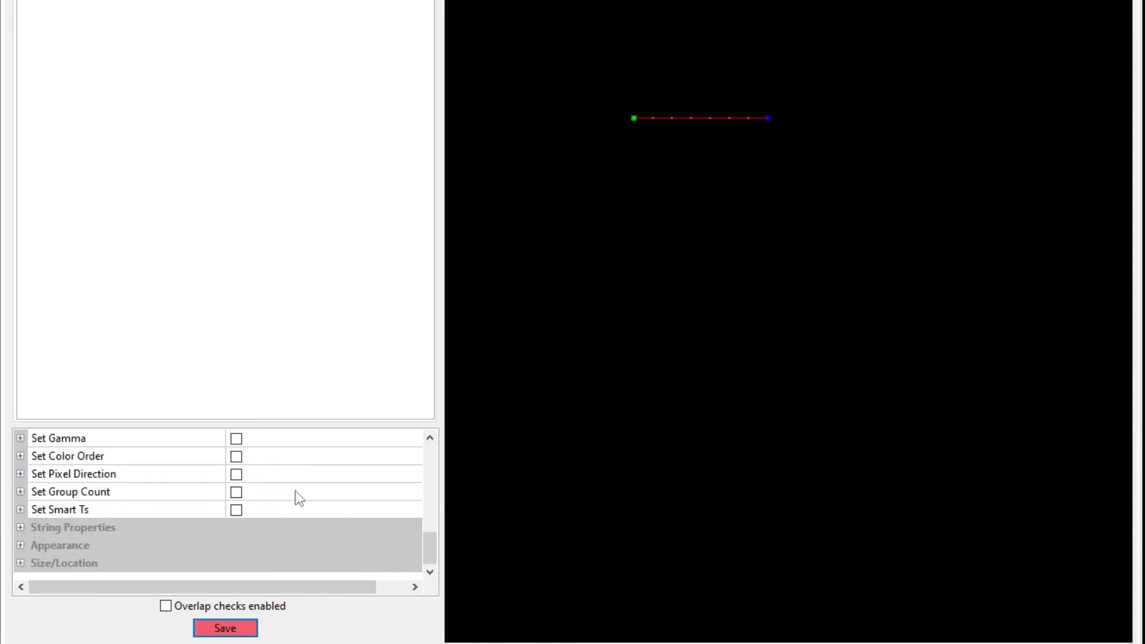
scroll(296, 493, up, 8)
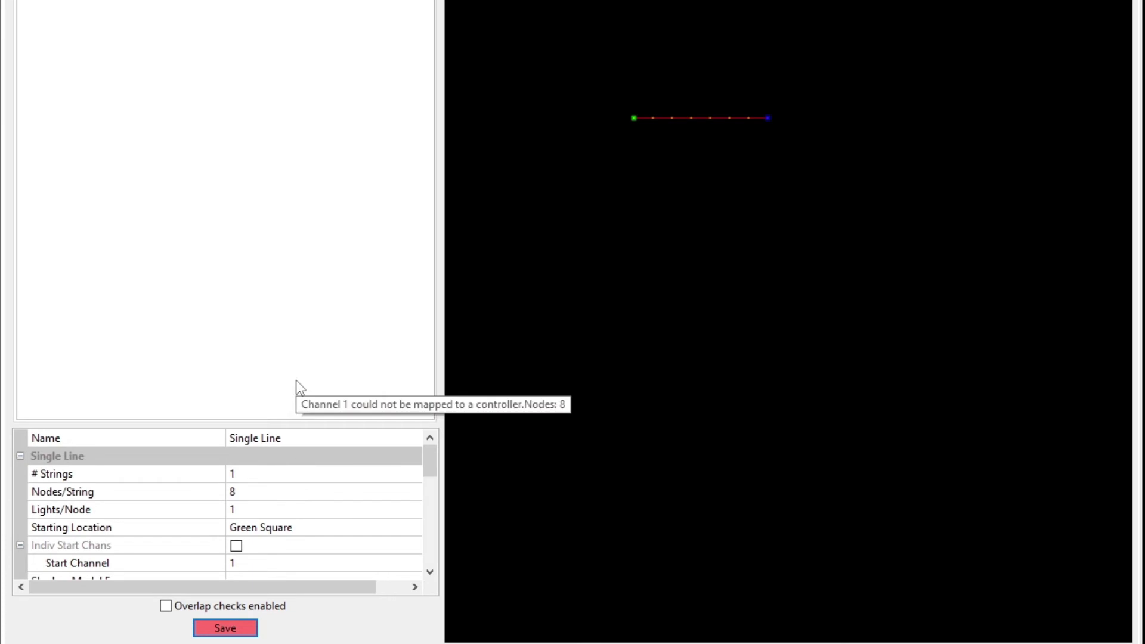
click(261, 297)
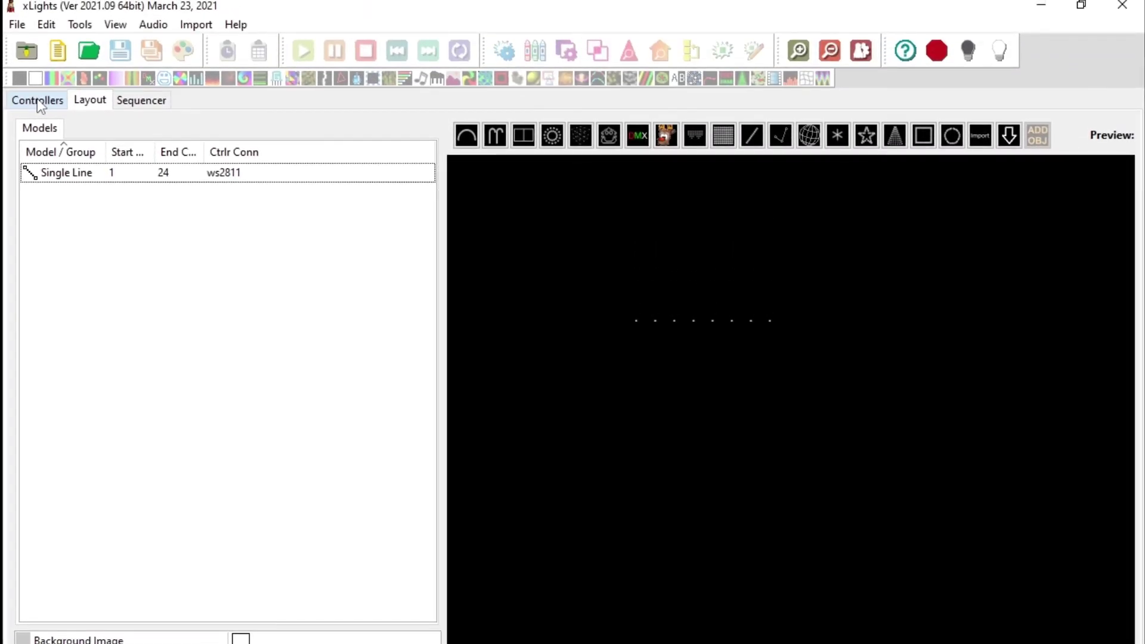
Add an Ethernet controller and set its IP address to 192.168.1.111.
click(37, 99)
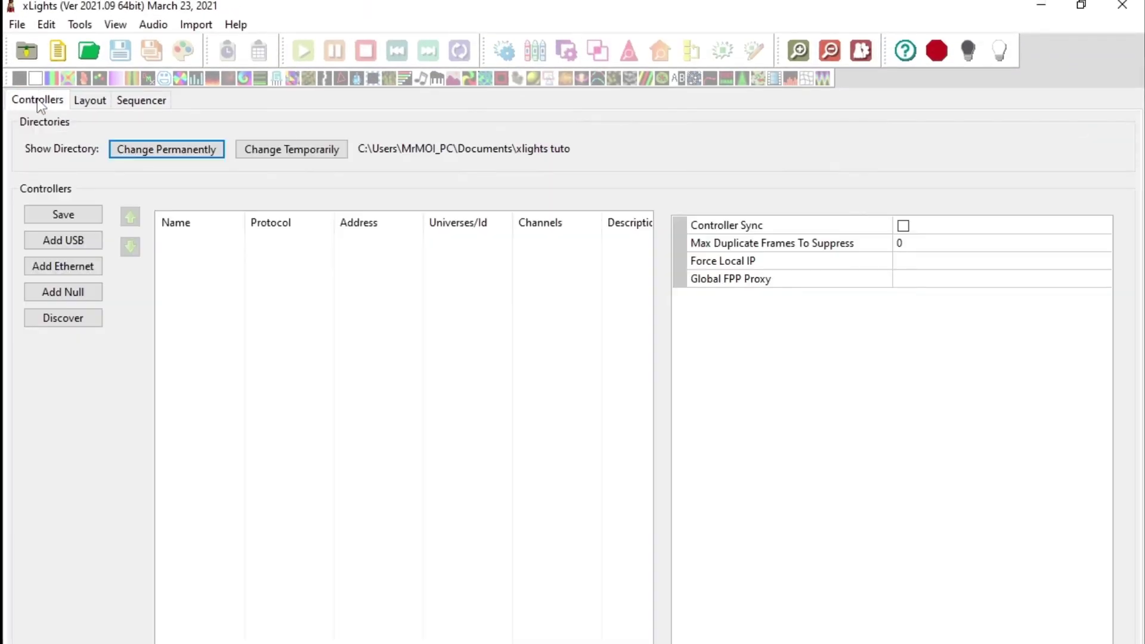
click(69, 269)
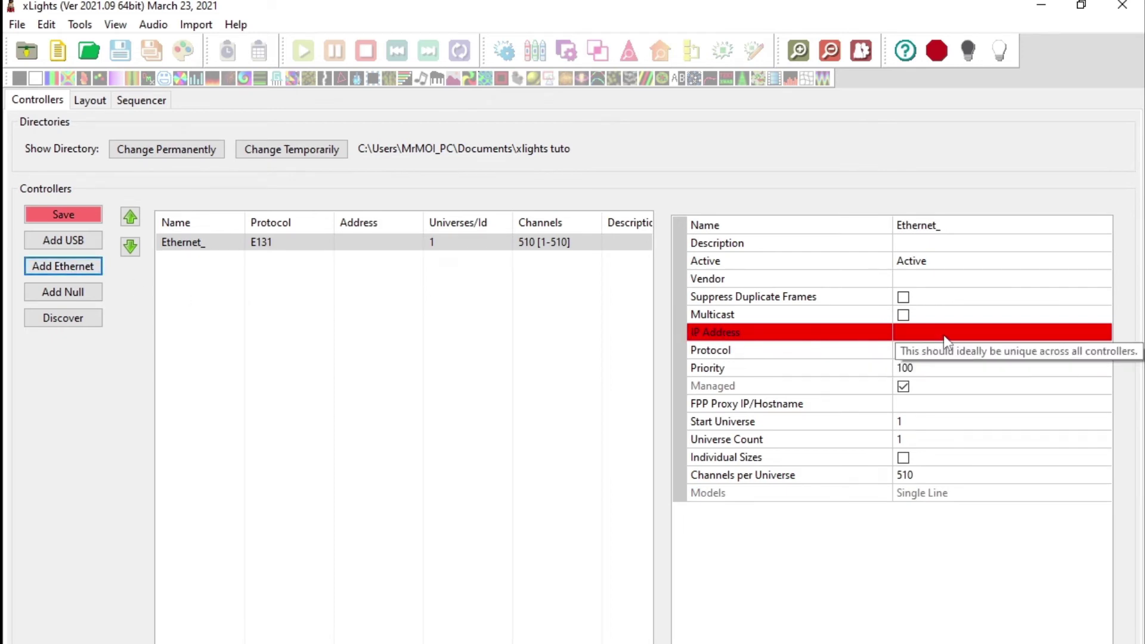
click(908, 333)
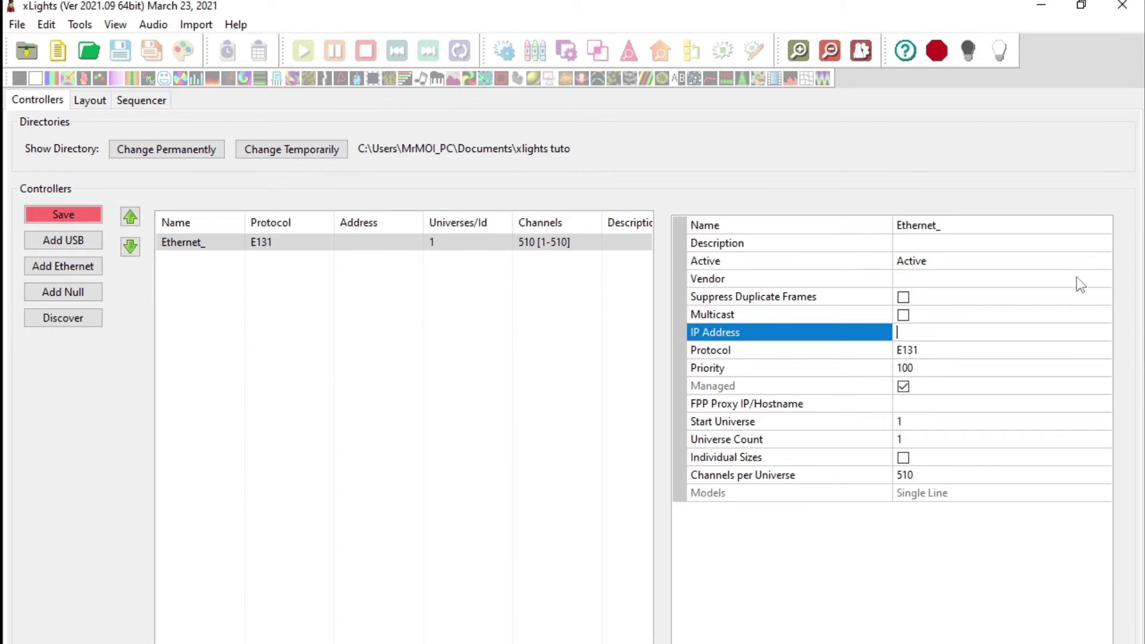
text(192.168.1.111)
click(776, 476)
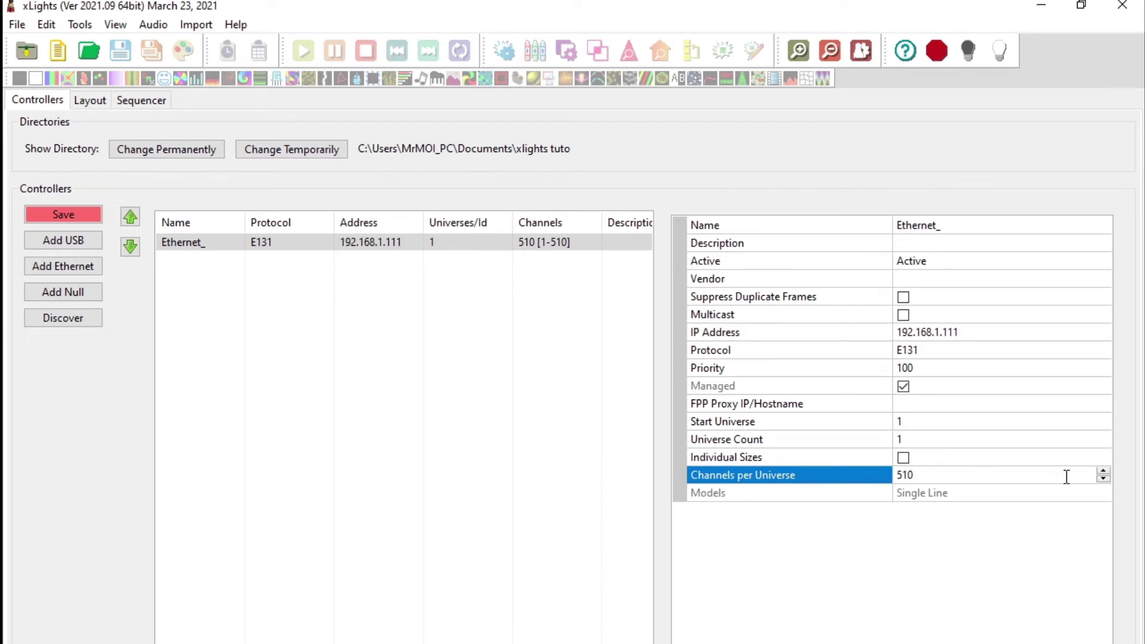
drag(906, 475, 923, 477)
text(2)
key(shift+Left)
text(0)
click(947, 243)
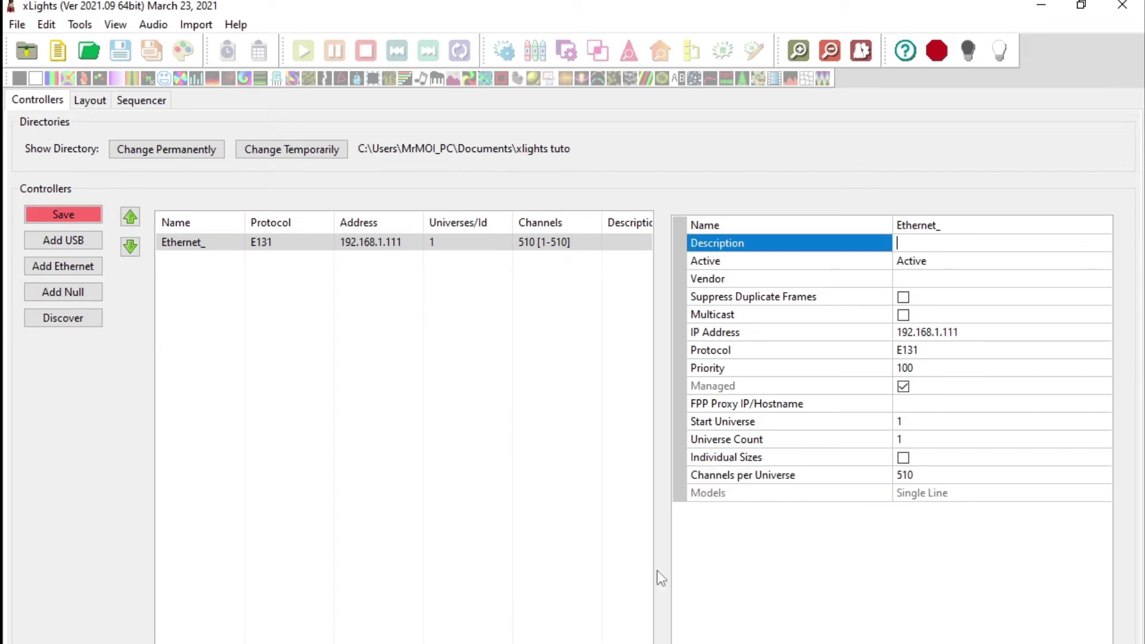
click(606, 247)
text(ESp_Matrice)
click(562, 390)
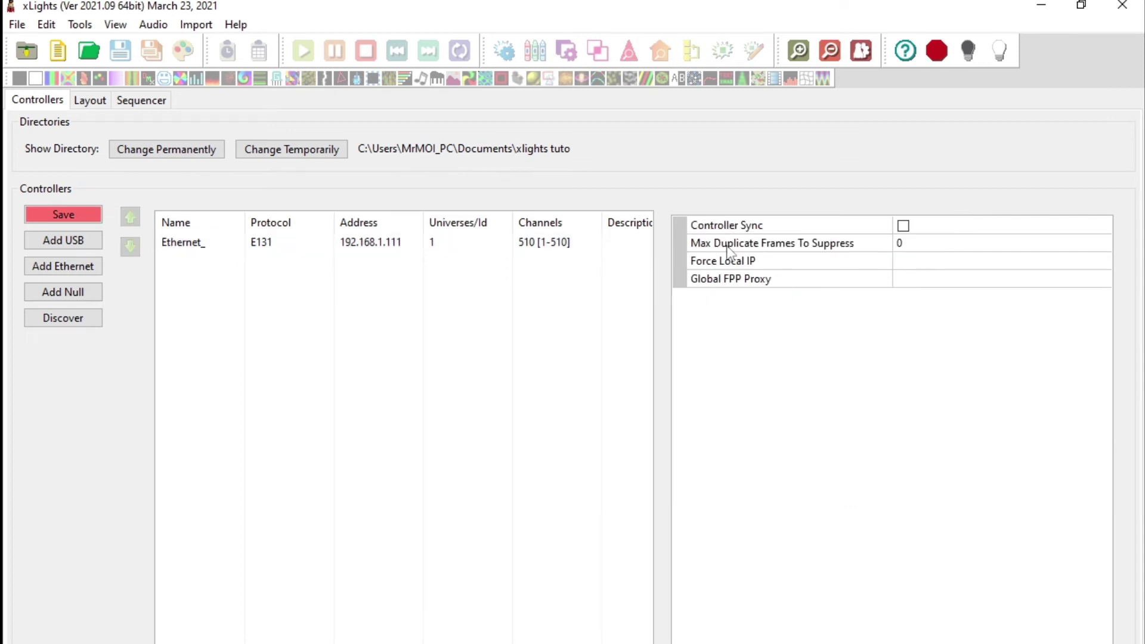
Save the Ethernet controller configuration and the show setup.
click(572, 247)
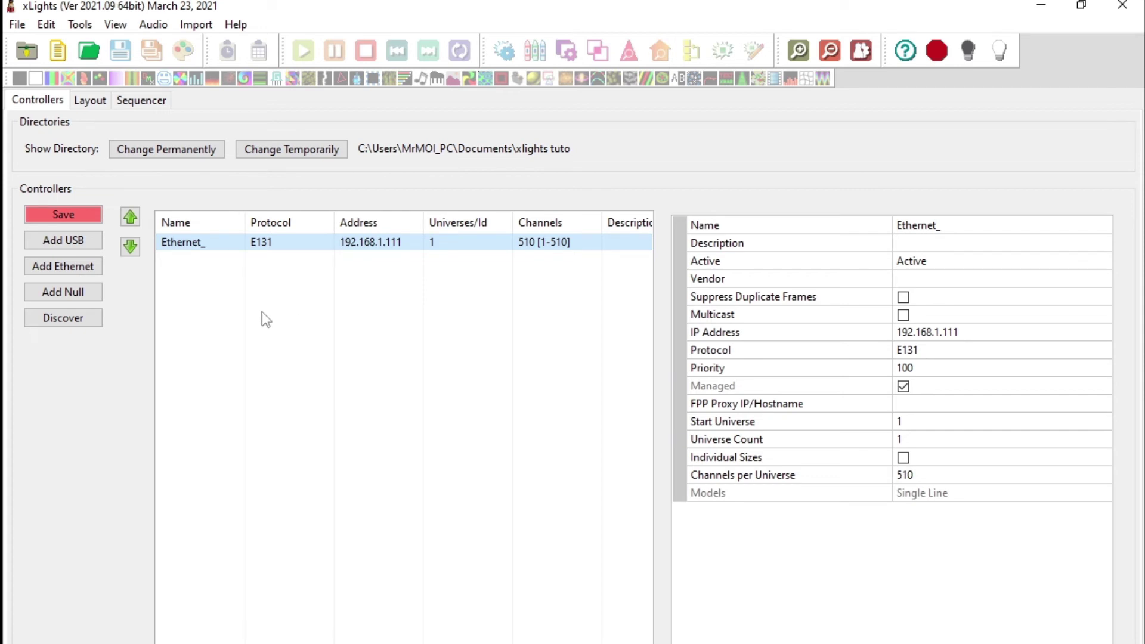
click(88, 217)
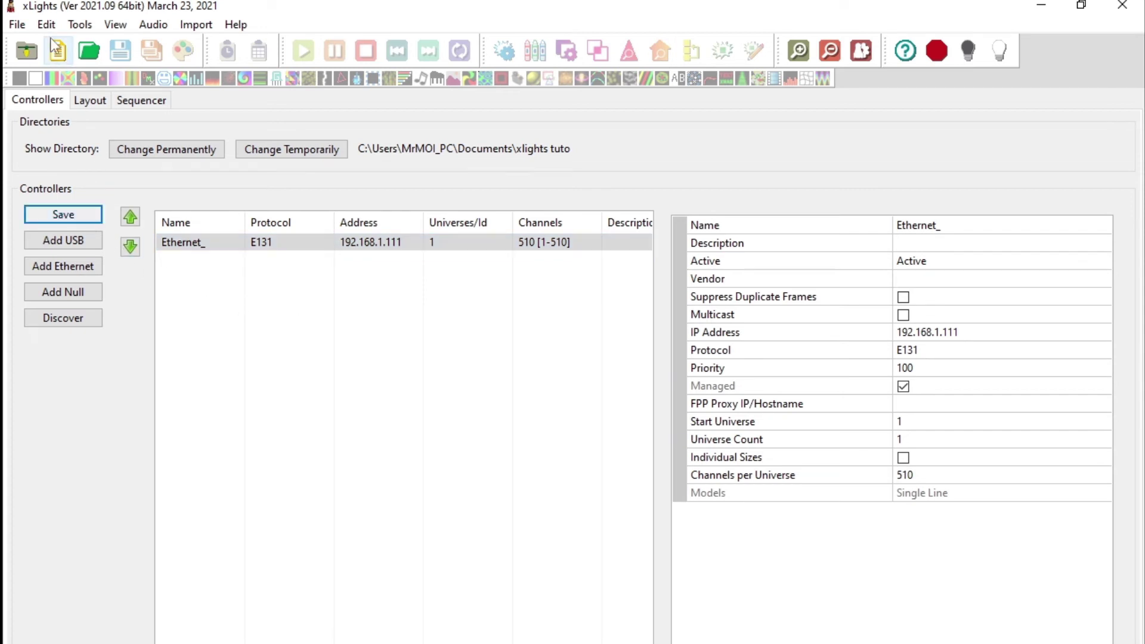
click(17, 25)
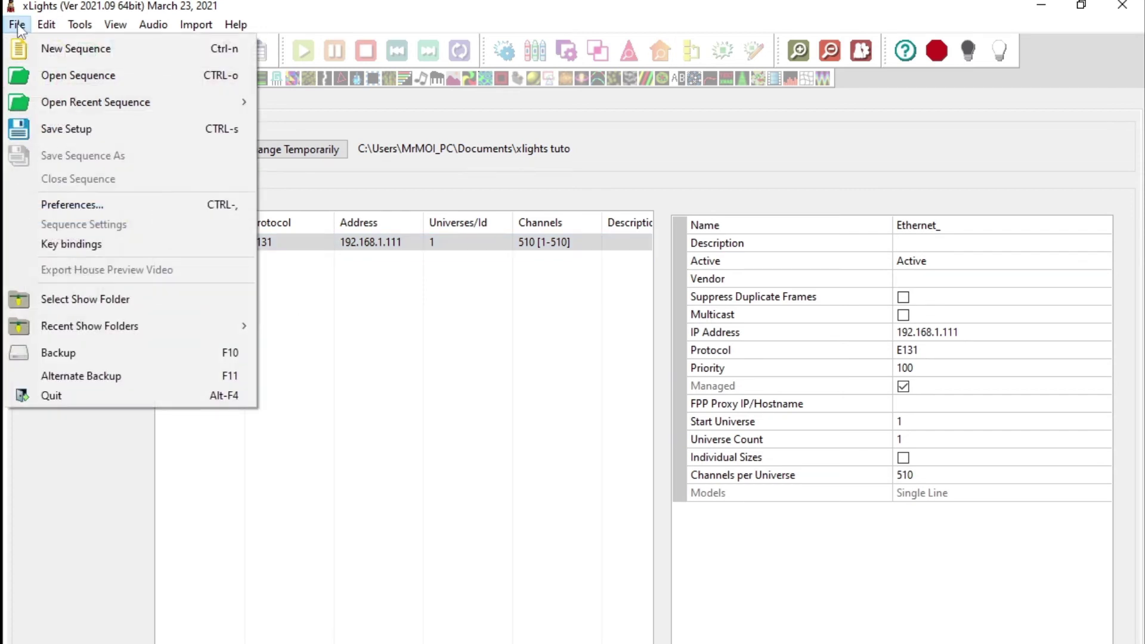
click(53, 140)
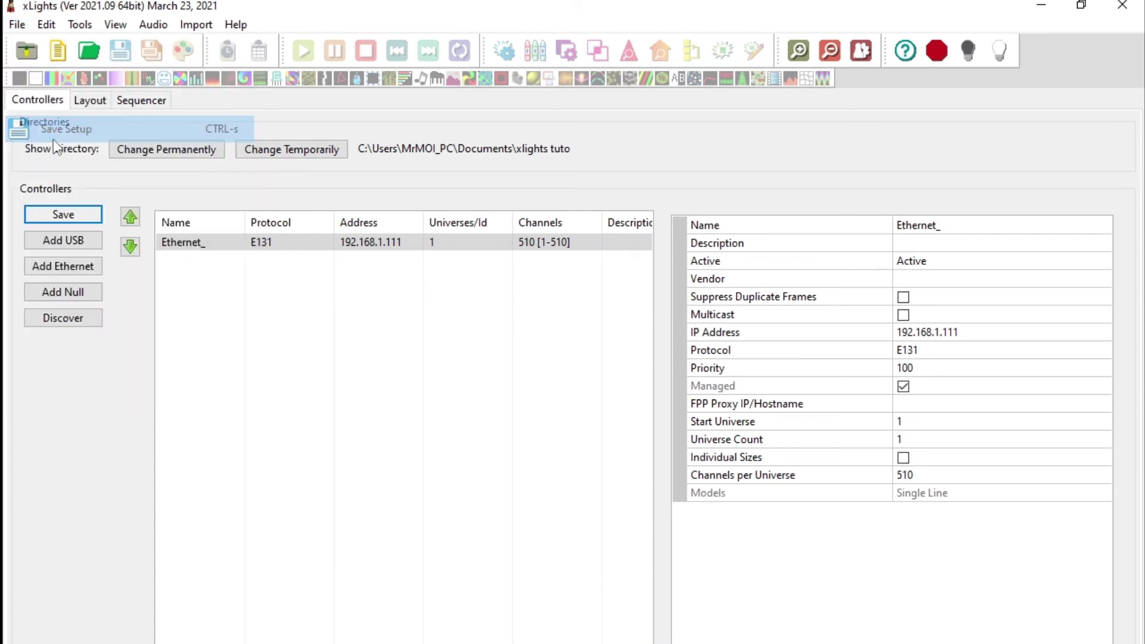
Return to the layout containing the Single Line model and save it.
click(89, 101)
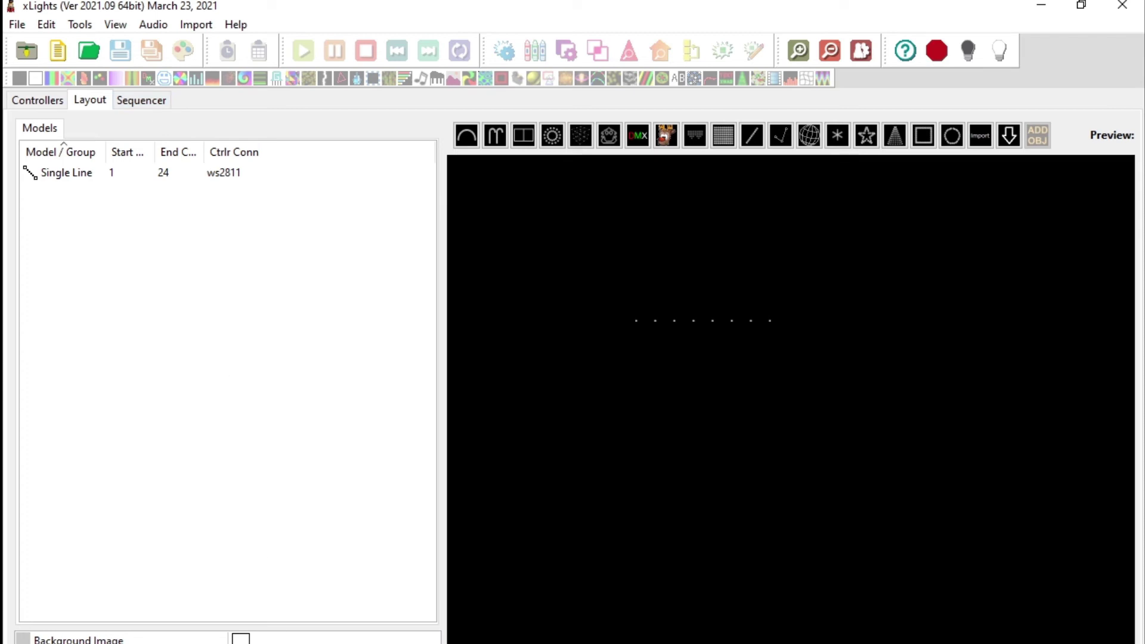
click(17, 24)
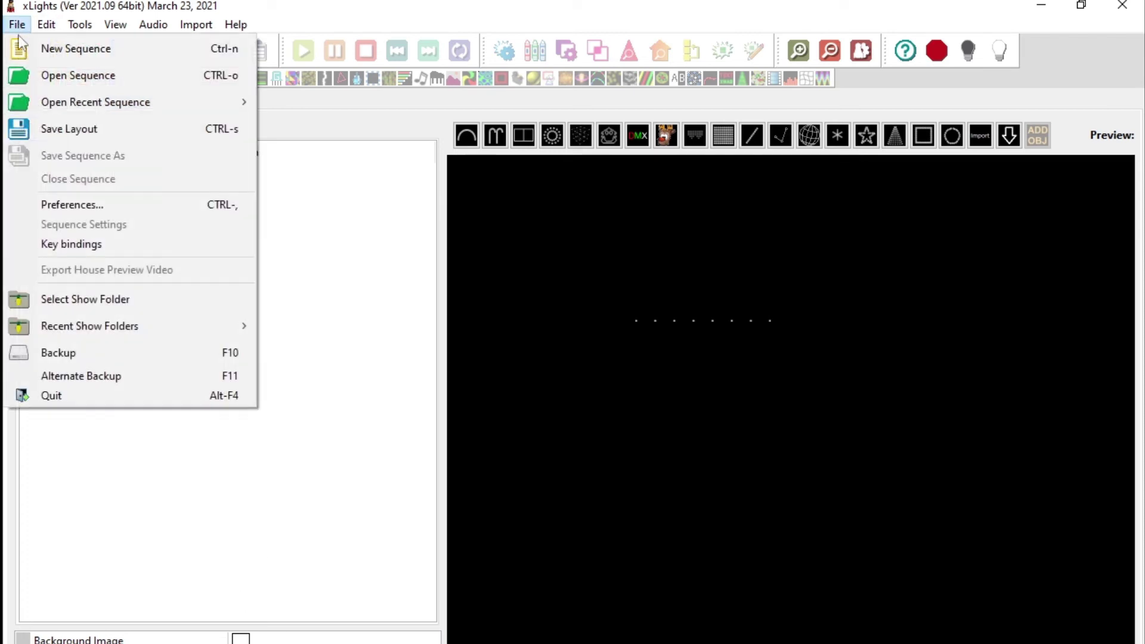
click(55, 129)
Switch to the Sequencer and check the xlights tuto folder for sequence files without opening one.
click(154, 102)
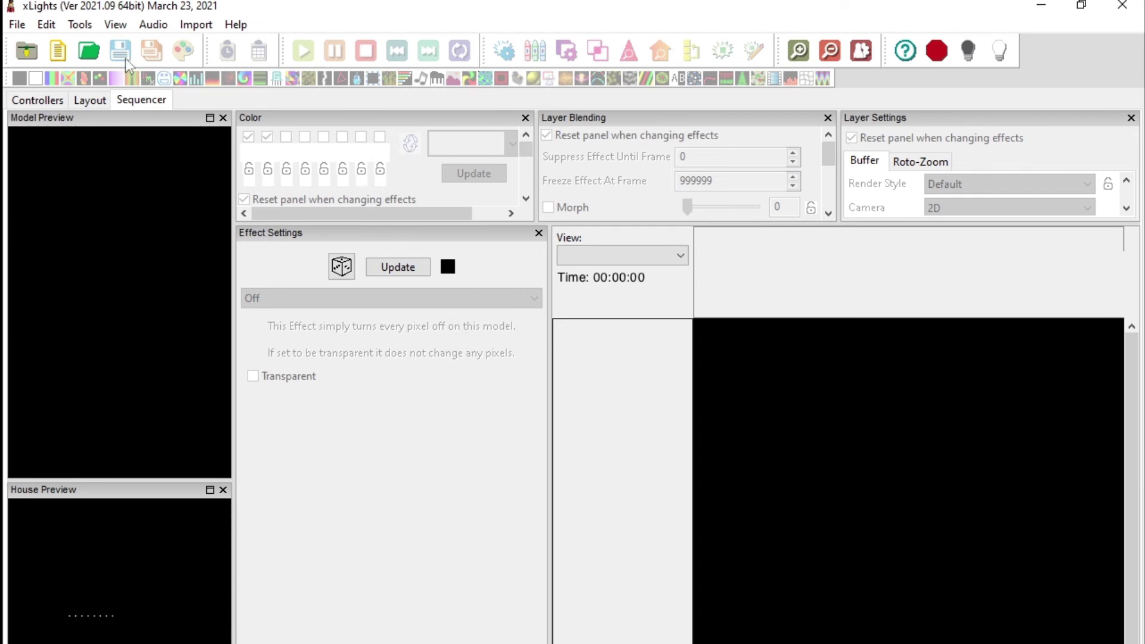
click(86, 58)
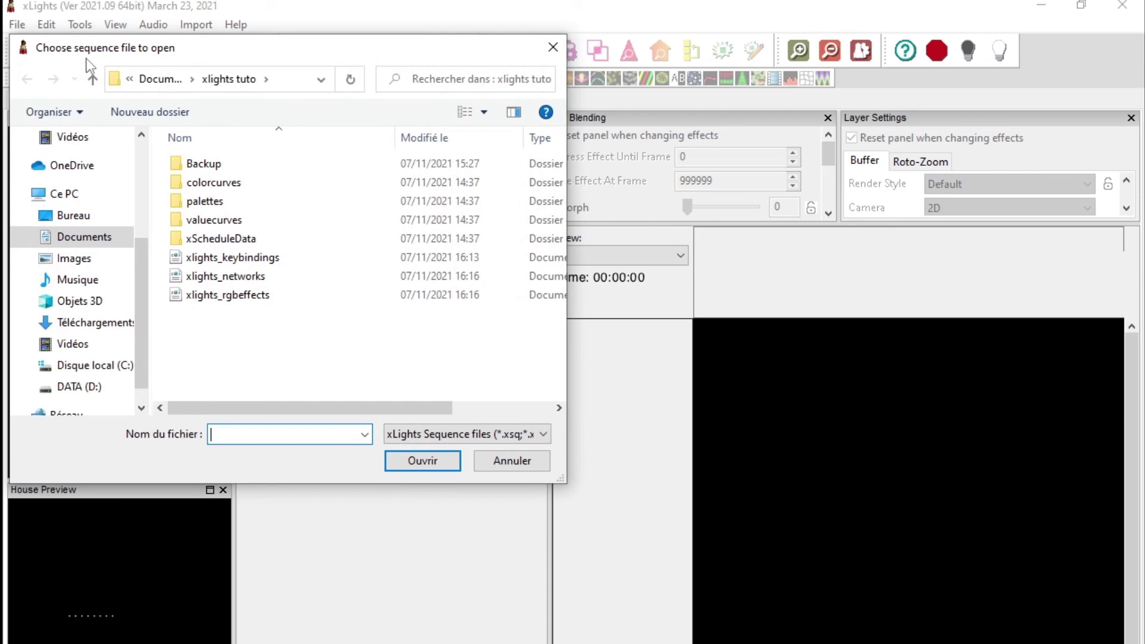
click(494, 461)
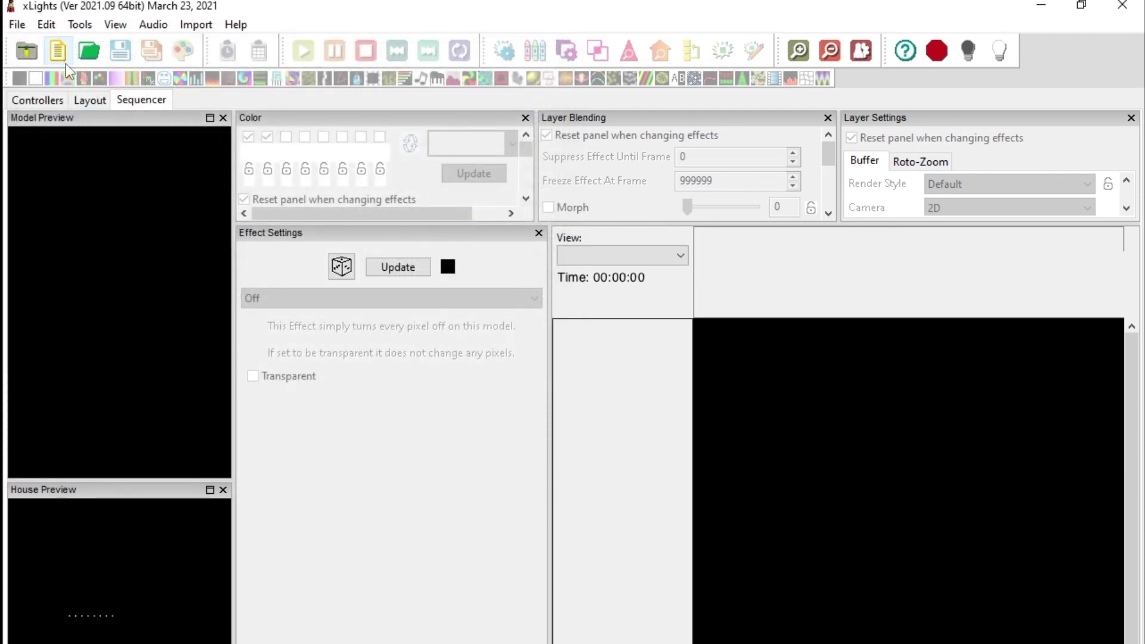
Create a musical sequence from the Halloween Theme audio file in the Musique folder, at 40fps (25ms), using Quick Start with All Models.
click(66, 64)
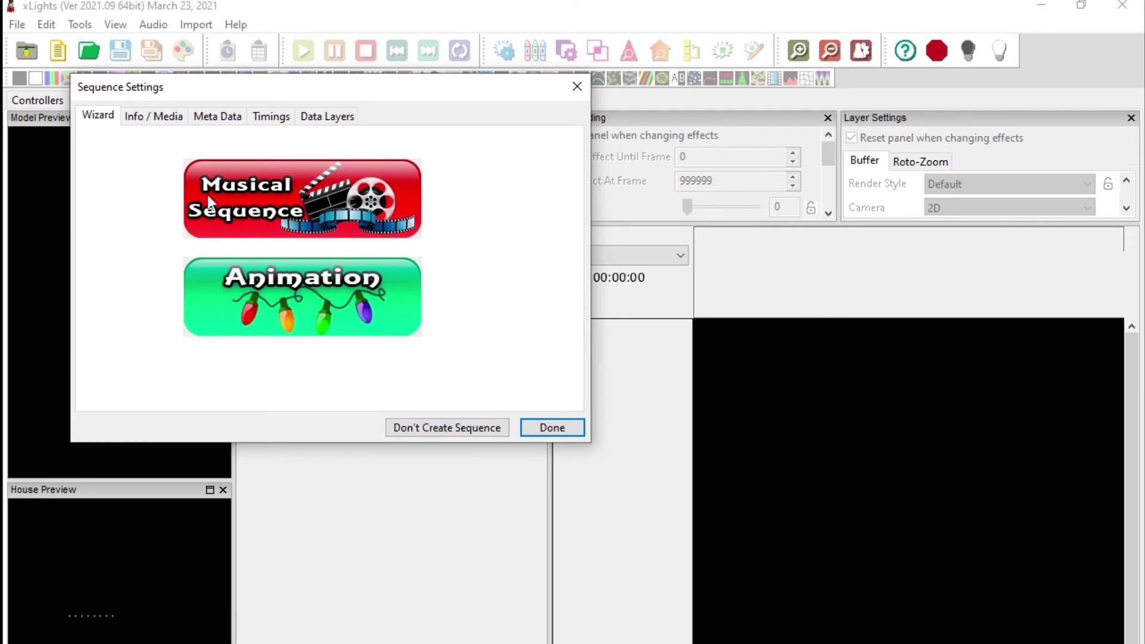
click(244, 231)
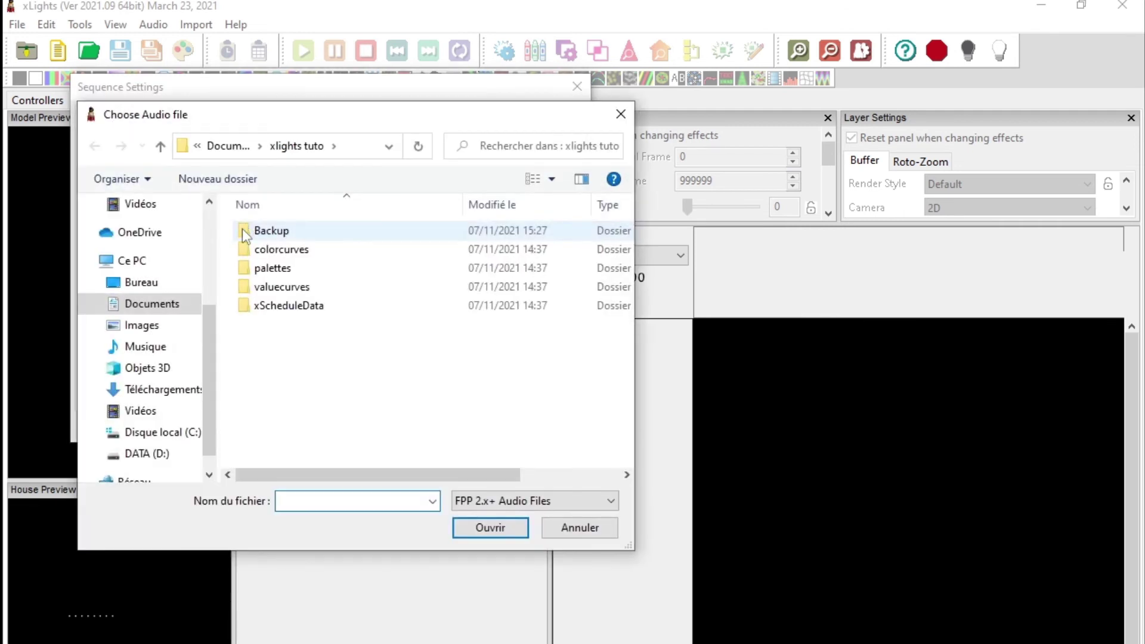
click(149, 347)
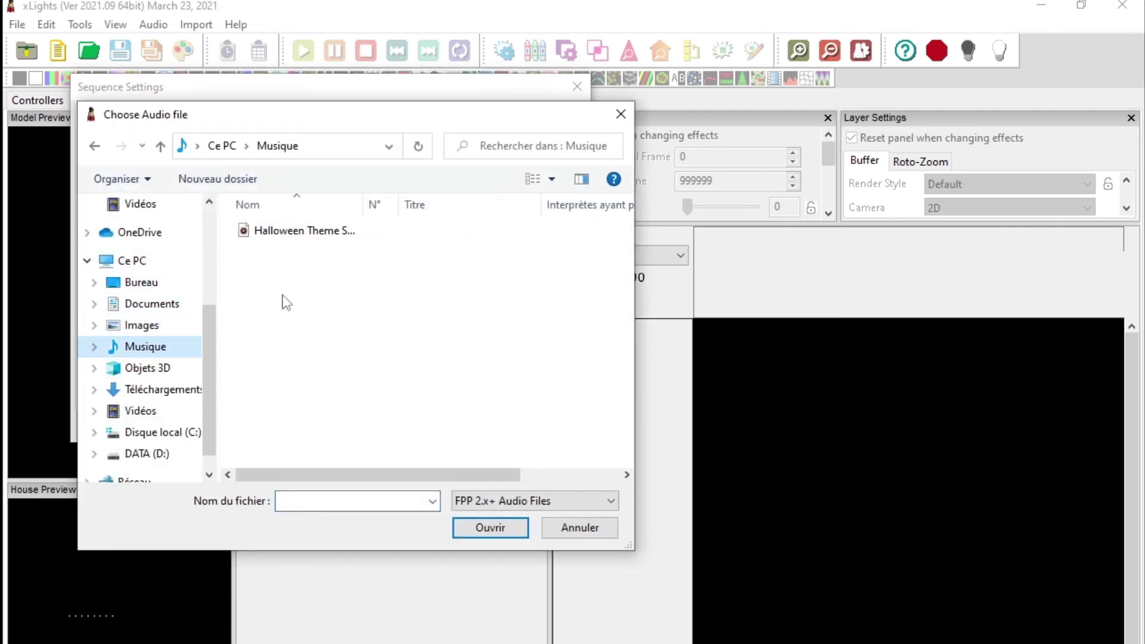
click(297, 233)
click(459, 526)
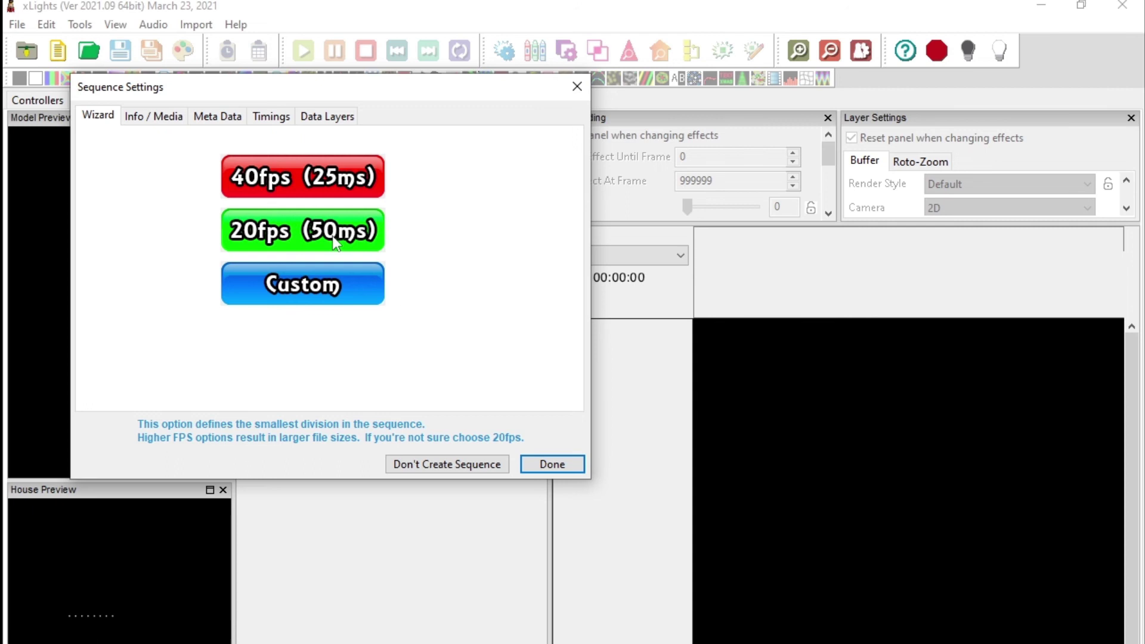
click(310, 180)
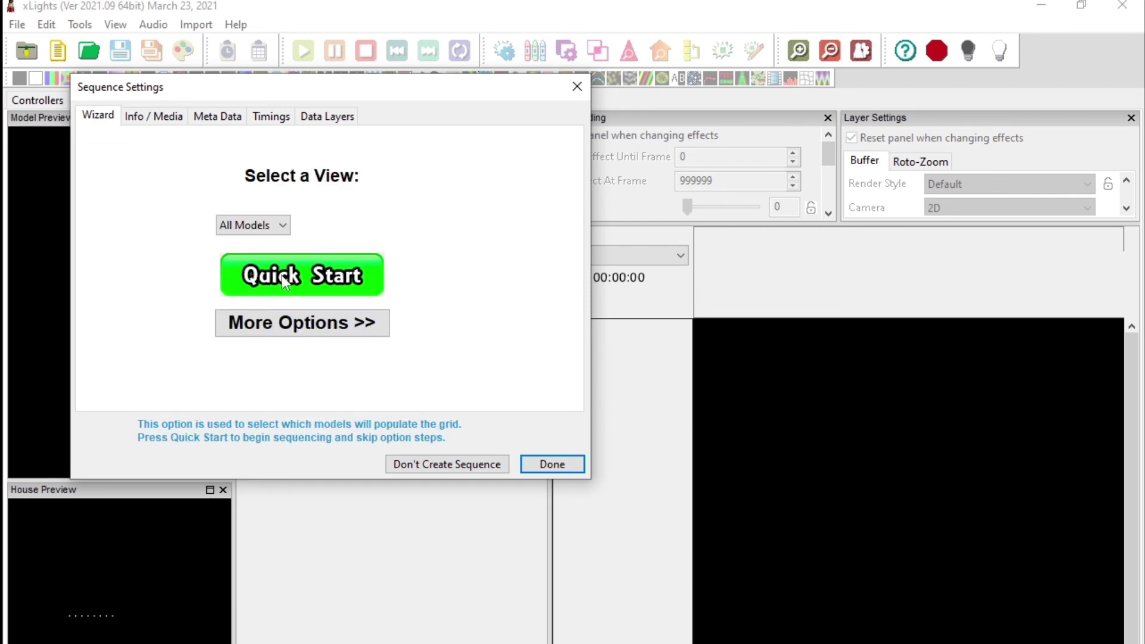
click(312, 282)
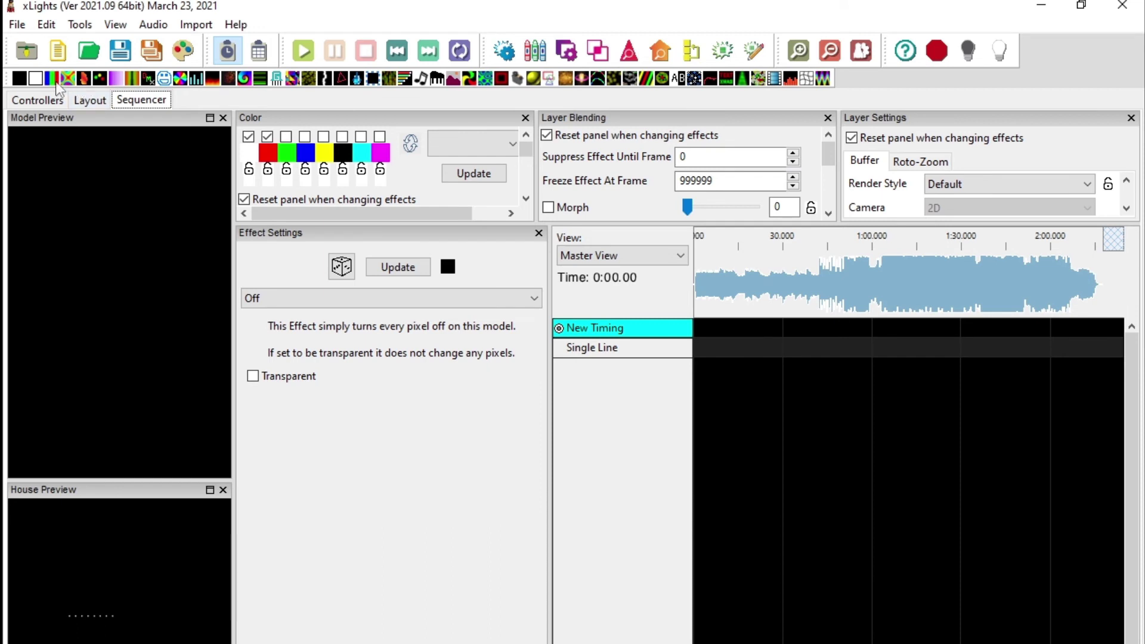
Apply a lengthened Bars effect at the start of the Single Line row, with blue enabled, Palette Rep 5 and Cycles 16.0.
drag(53, 79, 704, 348)
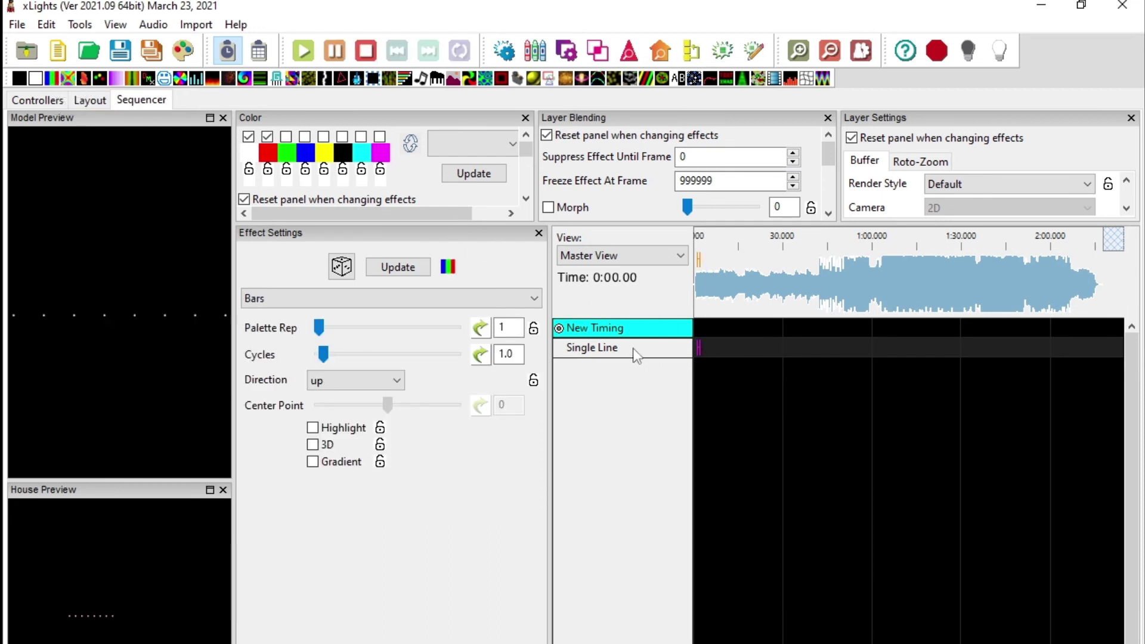
mouse_move(689, 350)
mouse_down()
mouse_move(725, 349)
mouse_move(707, 357)
mouse_up()
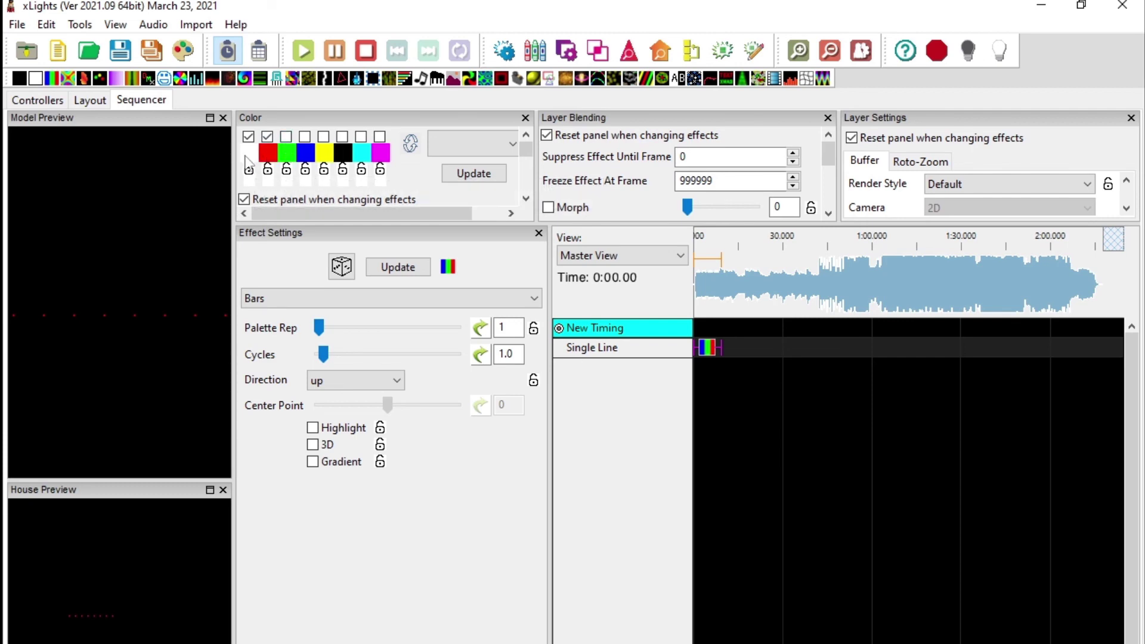
click(305, 136)
click(340, 328)
drag(323, 354, 384, 355)
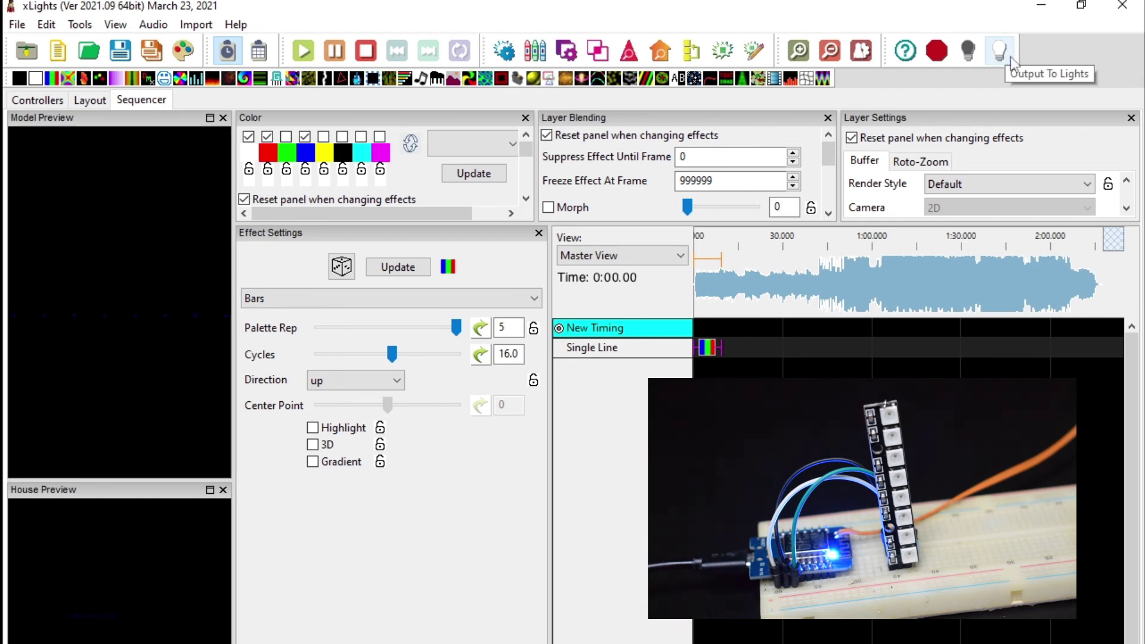
Enable output to the lights and delete the Bars effect from the Single Line row.
click(1002, 53)
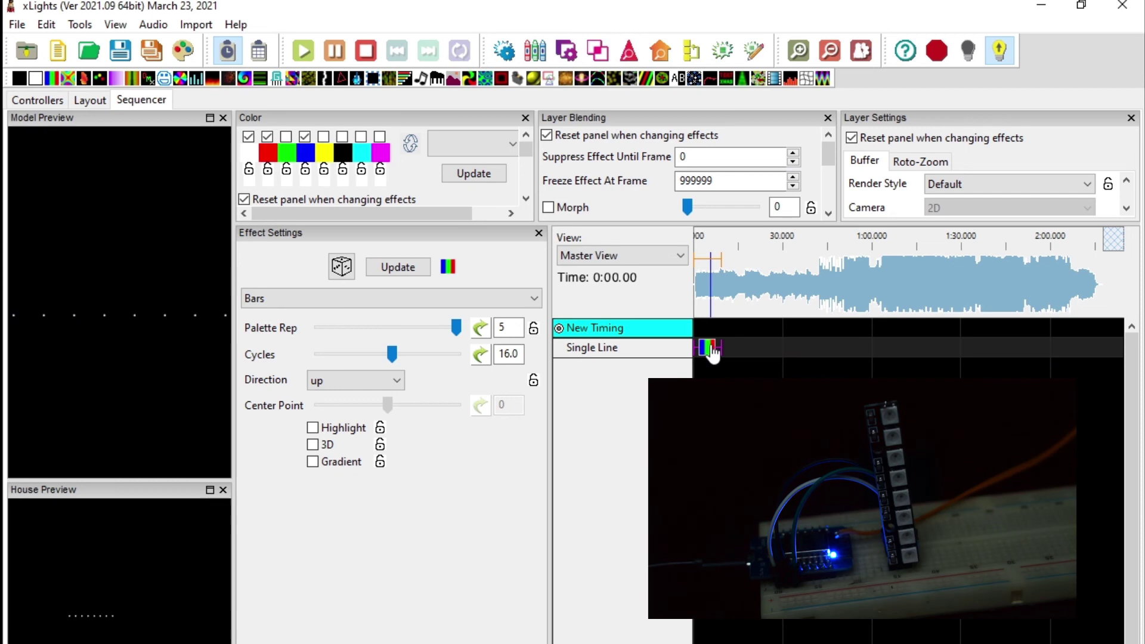
key(Delete)
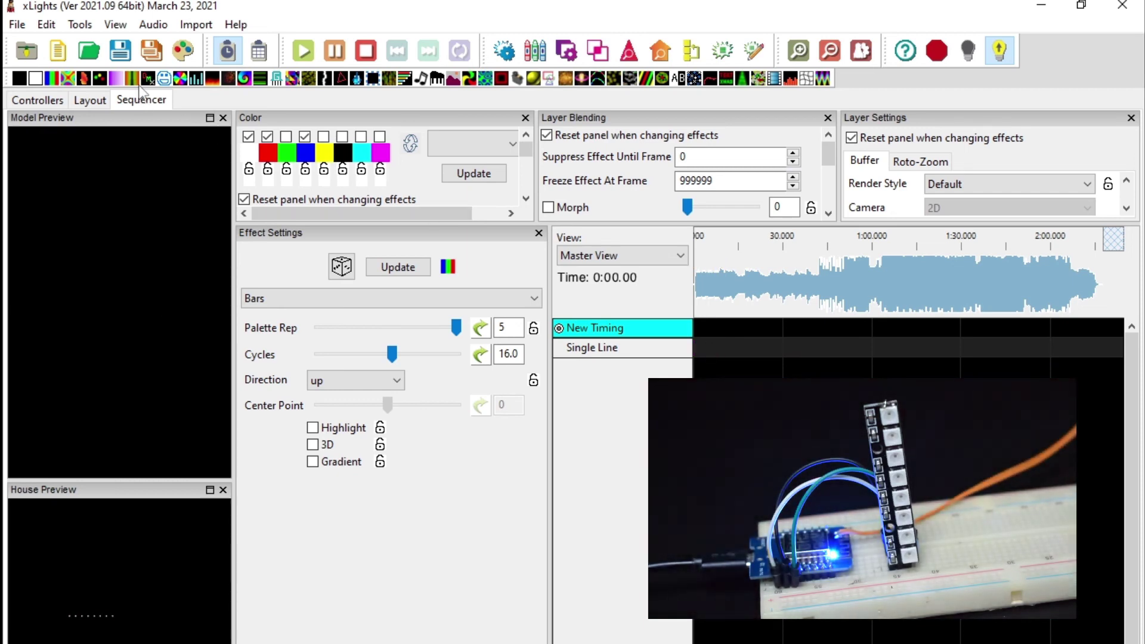
Try a Butterfly effect at the start of the Single Line row and replace it with a Marquee effect.
drag(68, 79, 698, 347)
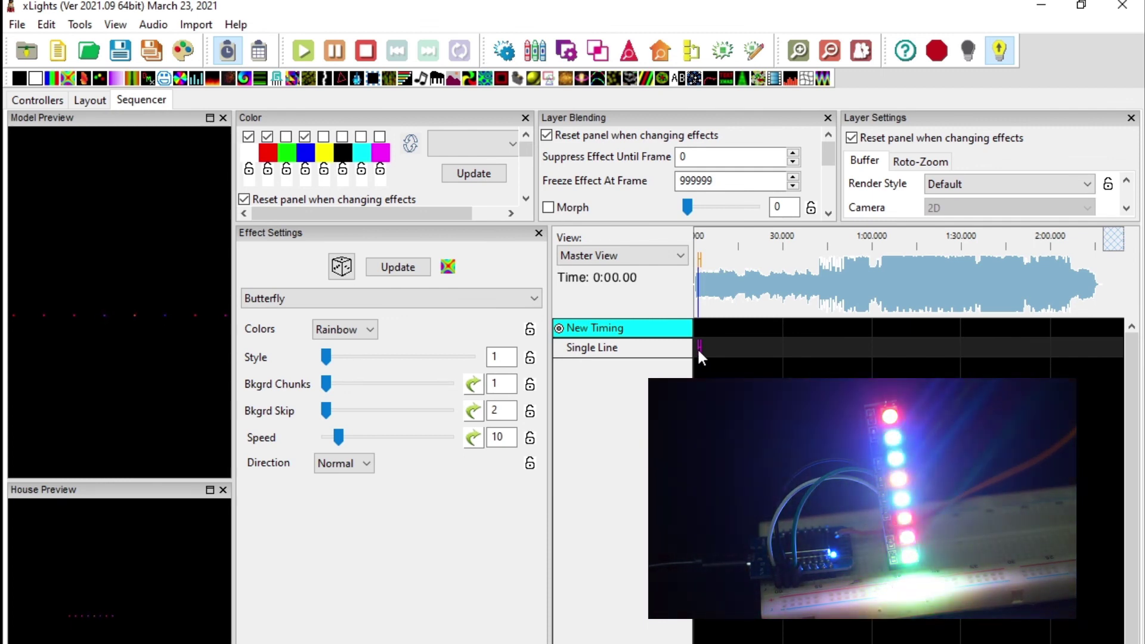
key(Delete)
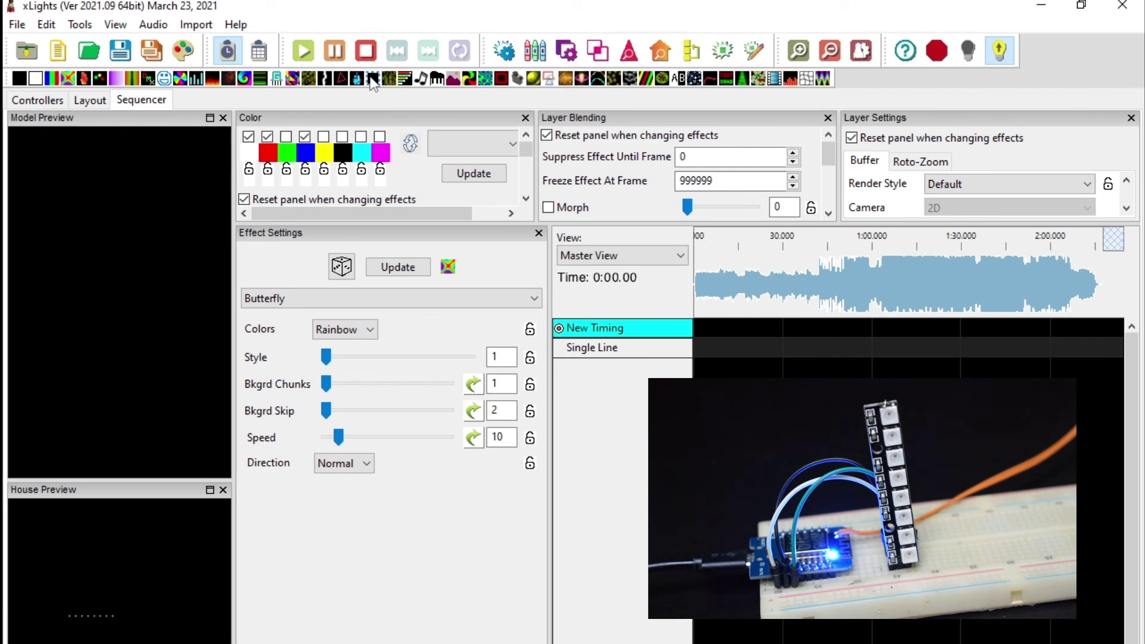
drag(376, 80, 616, 239)
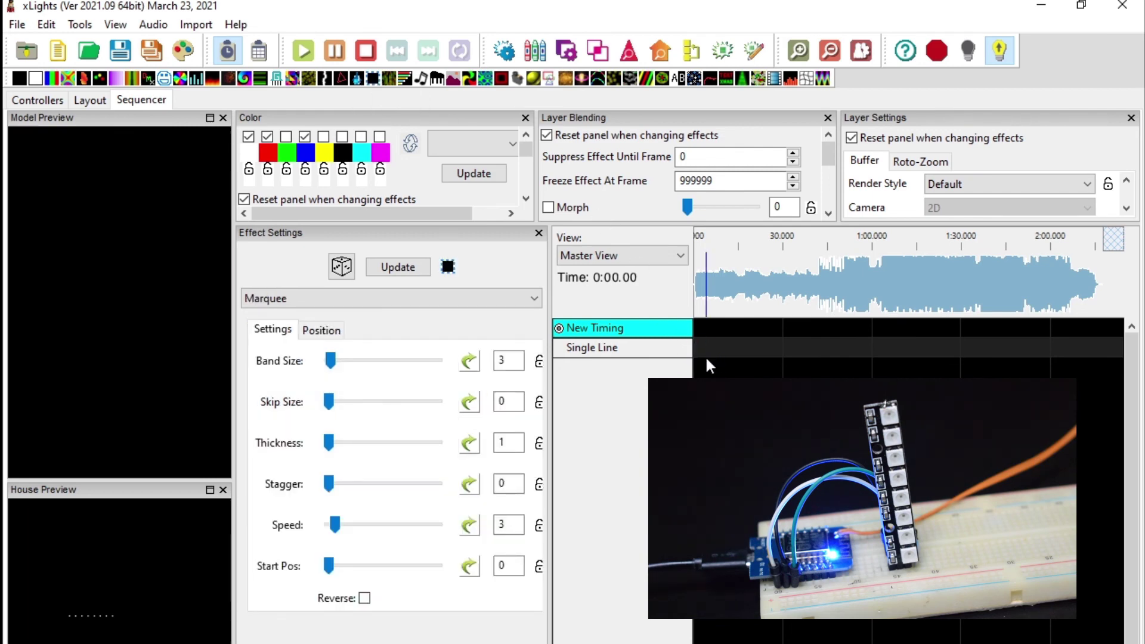
drag(369, 79, 701, 350)
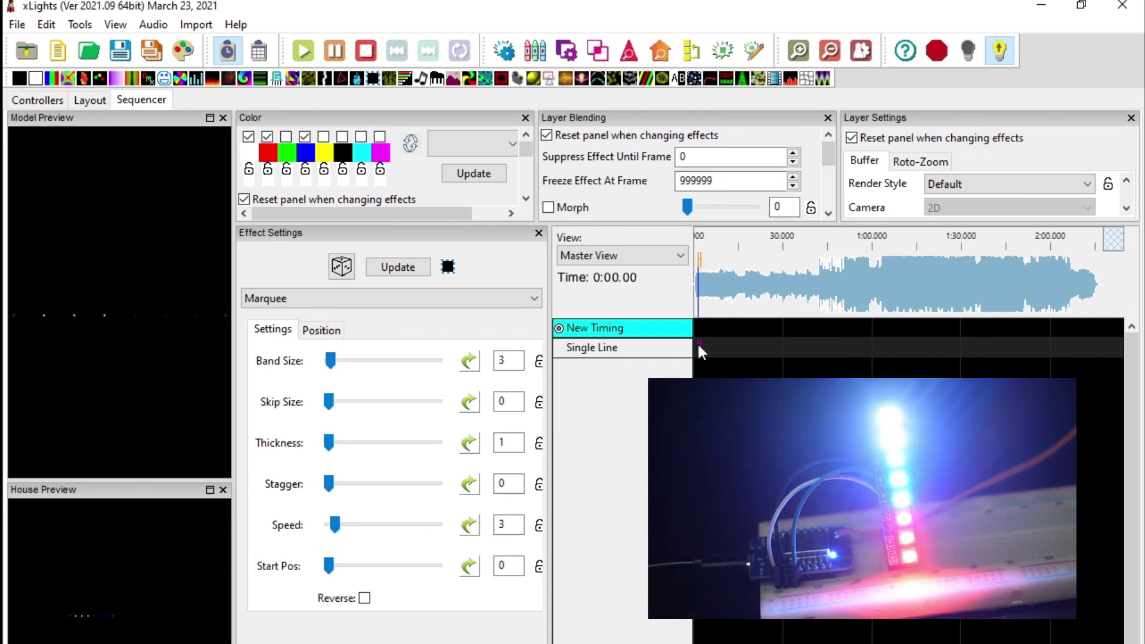